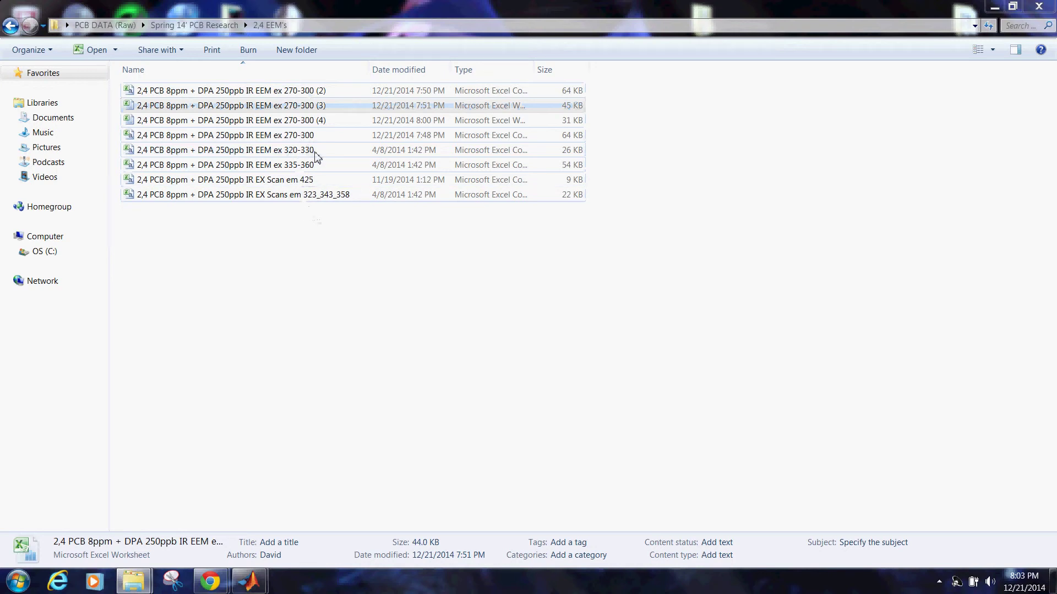
Step: Open the '2,4 PCB 8ppm + DPA 250ppb IR EEM ex 270-300 (3)' workbook from the 2,4 EEM's folder
{"action": "double_click", "coordinate": [301, 106]}
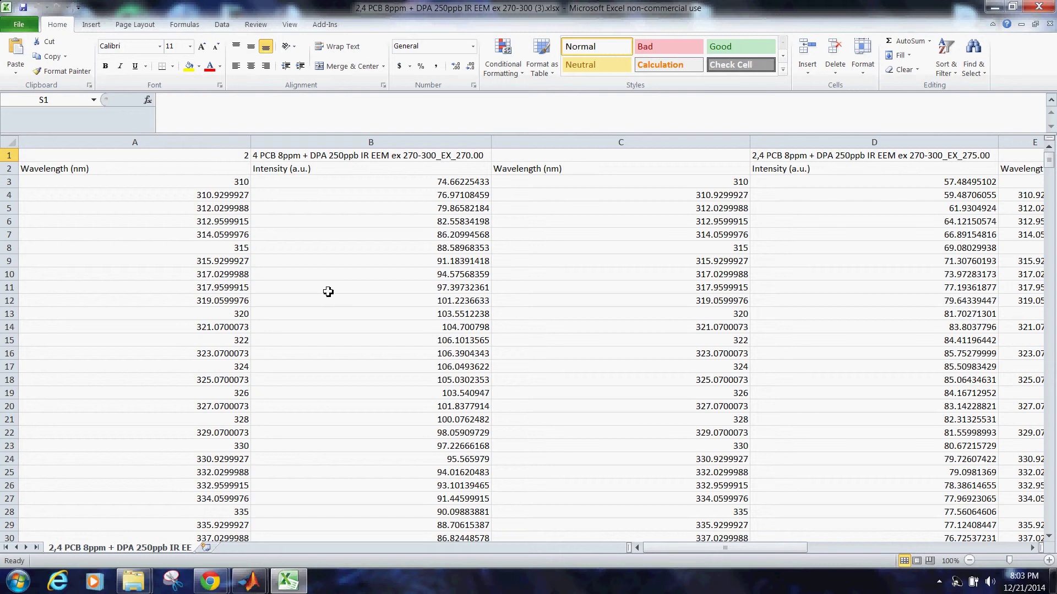
{"action": "left_click", "coordinate": [184, 171]}
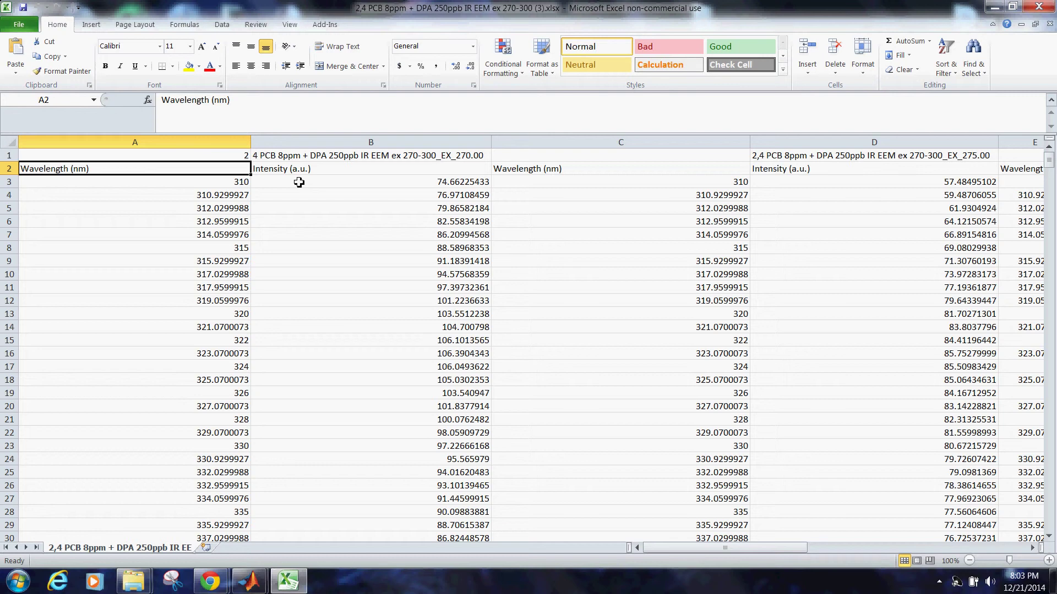
{"action": "left_click", "coordinate": [315, 170]}
{"action": "left_click", "coordinate": [329, 158]}
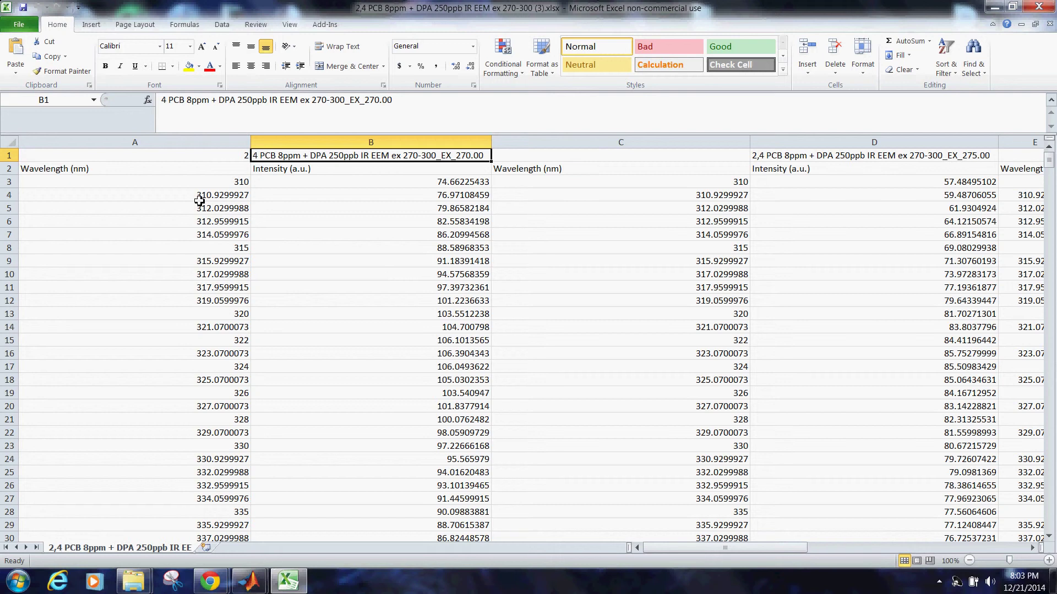
{"action": "left_click", "coordinate": [209, 182]}
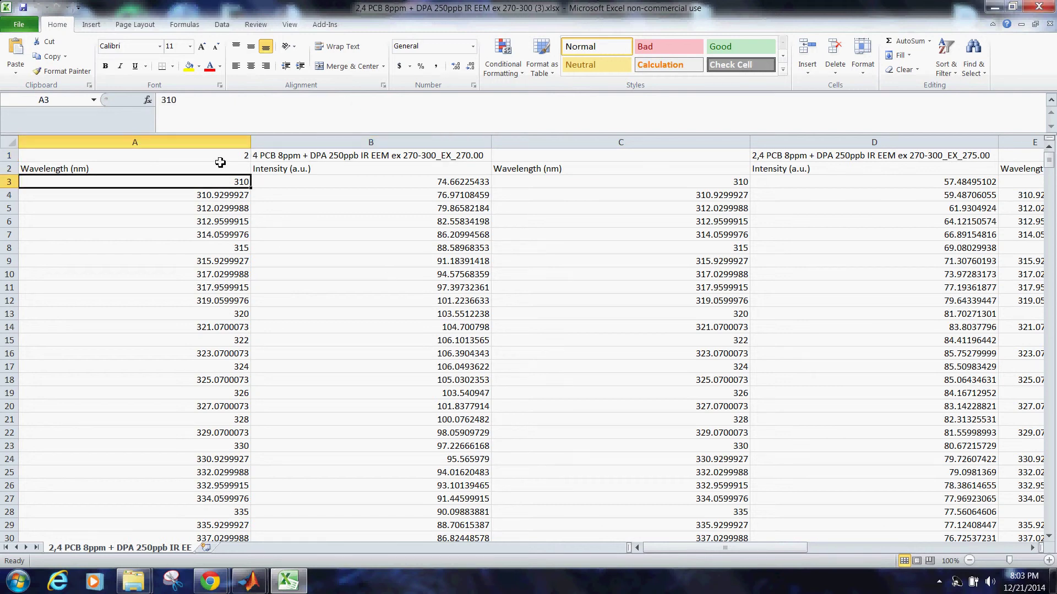
{"action": "left_click_drag", "start_coordinate": [220, 156], "coordinate": [331, 534]}
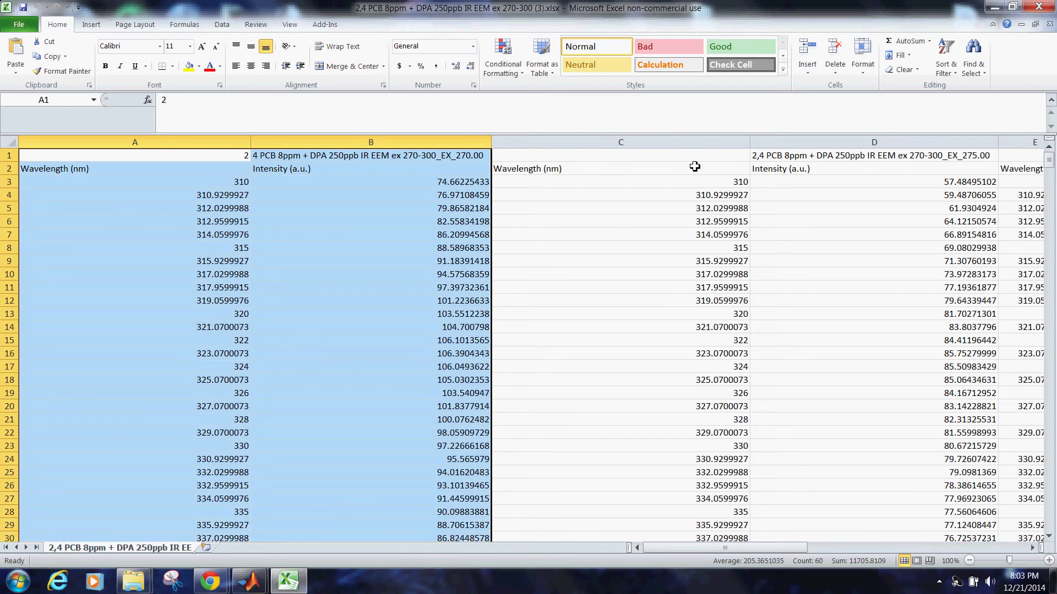
{"action": "left_click_drag", "start_coordinate": [691, 155], "coordinate": [876, 525]}
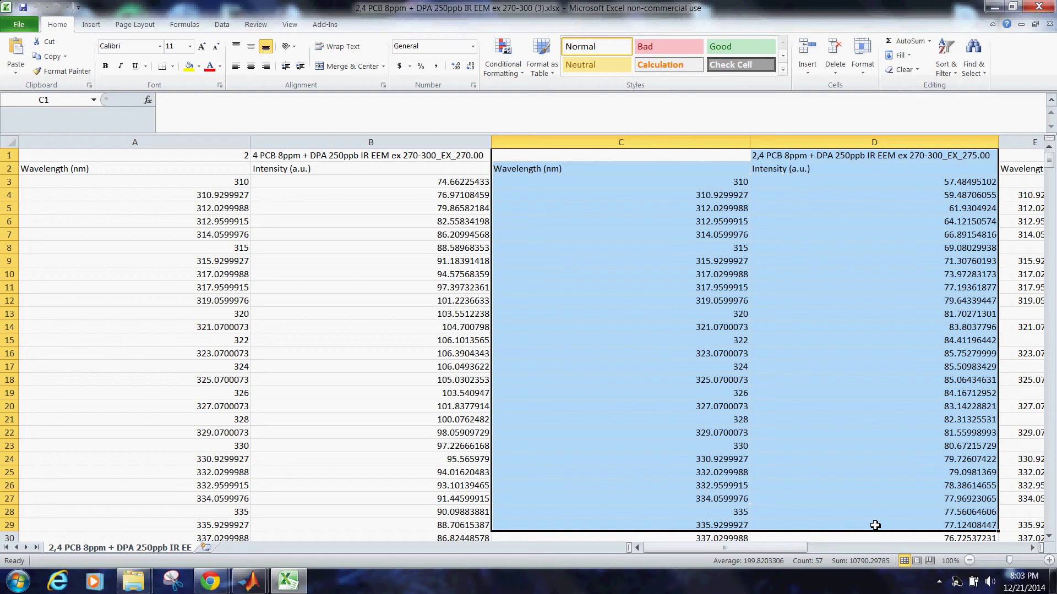
{"action": "left_click_drag", "start_coordinate": [151, 154], "coordinate": [340, 518]}
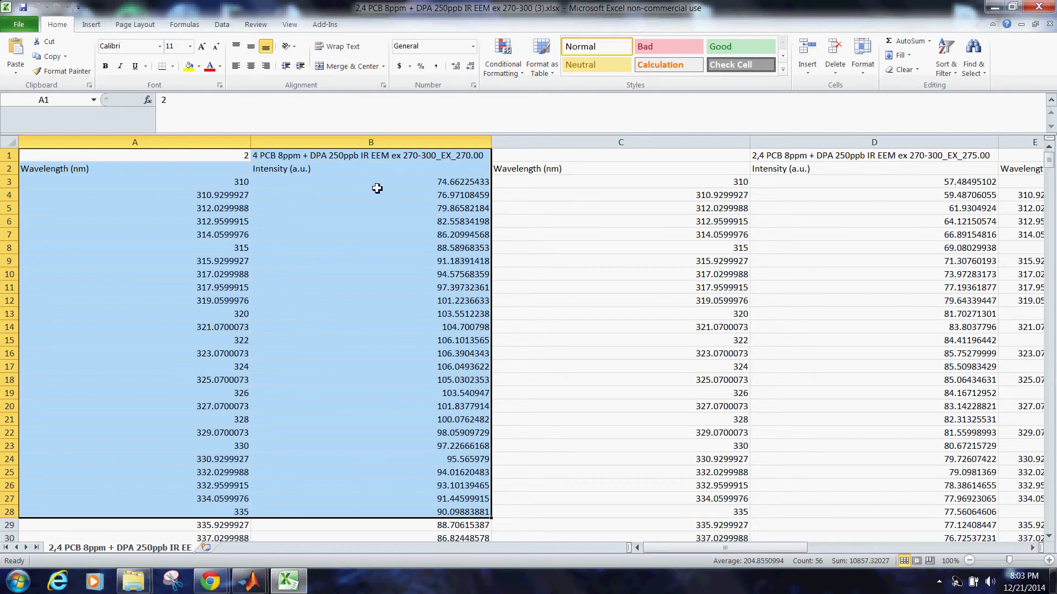
{"action": "left_click", "coordinate": [455, 167]}
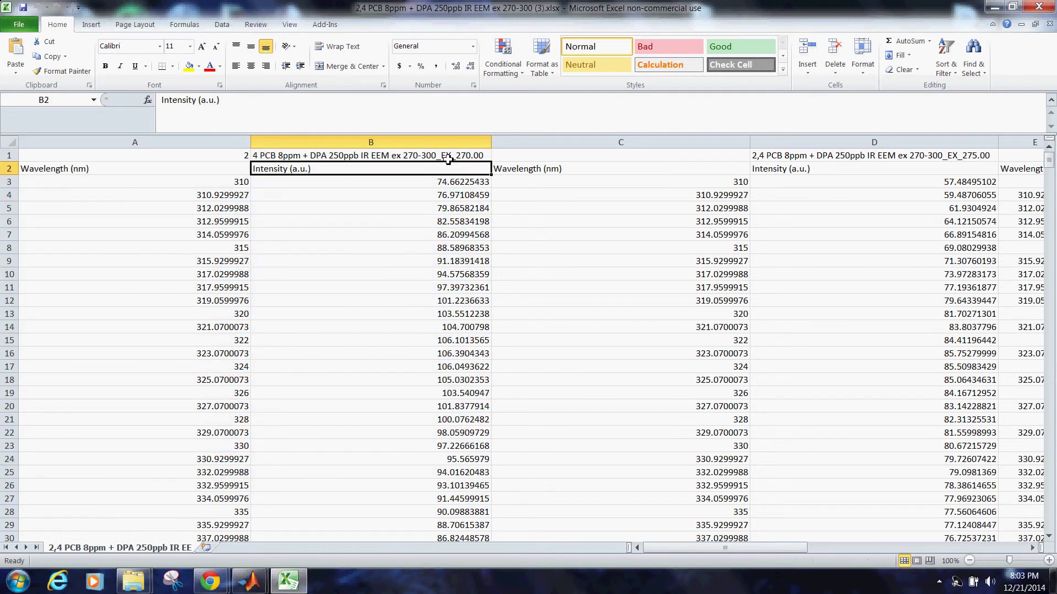
{"action": "left_click", "coordinate": [449, 157]}
{"action": "left_click", "coordinate": [388, 105]}
{"action": "left_click_drag", "start_coordinate": [387, 104], "coordinate": [365, 104]}
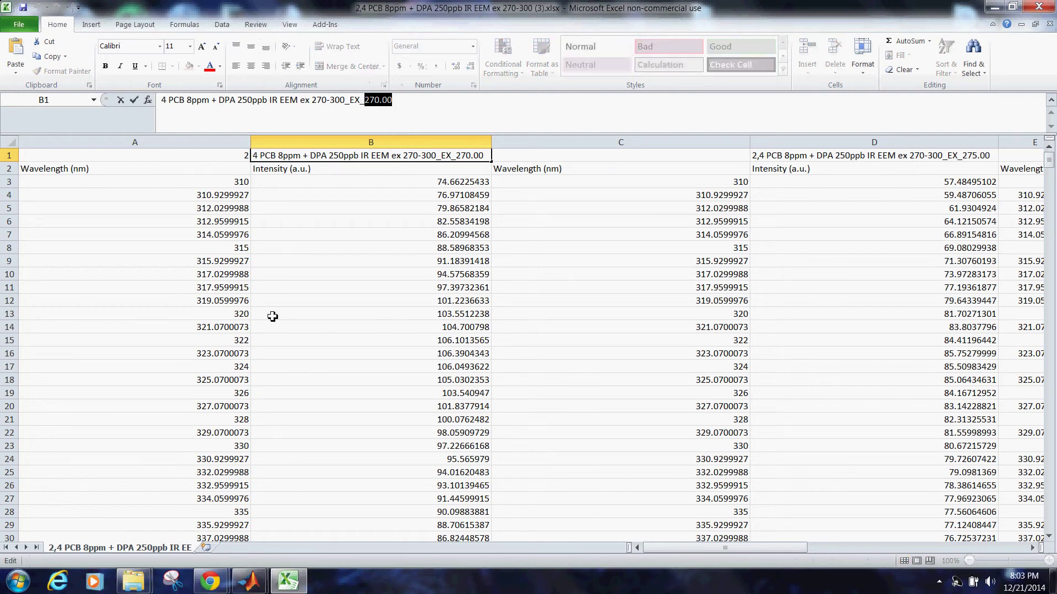
{"action": "left_click", "coordinate": [373, 188]}
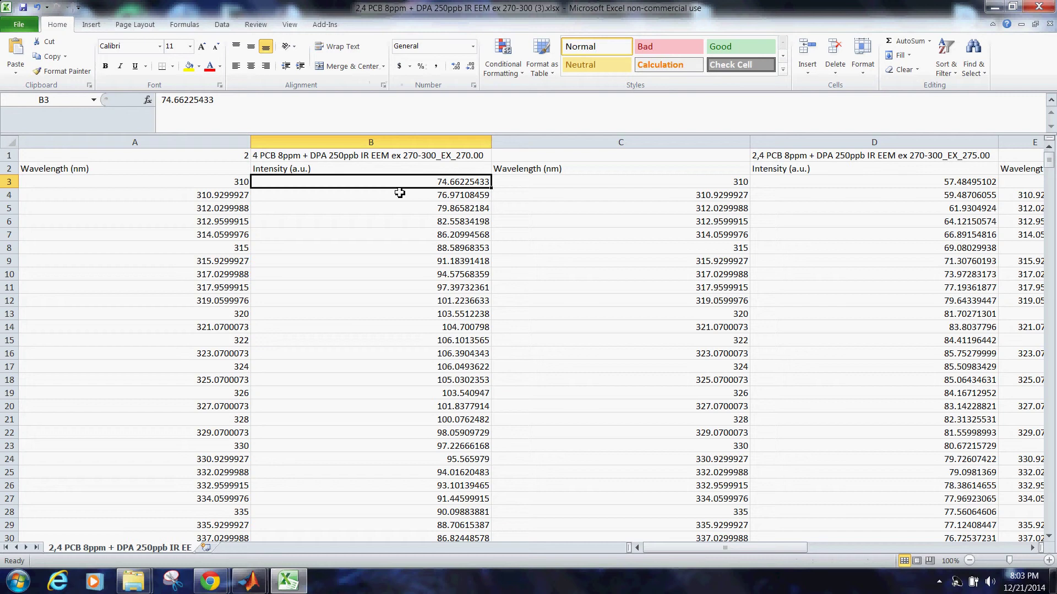
{"action": "left_click", "coordinate": [400, 191]}
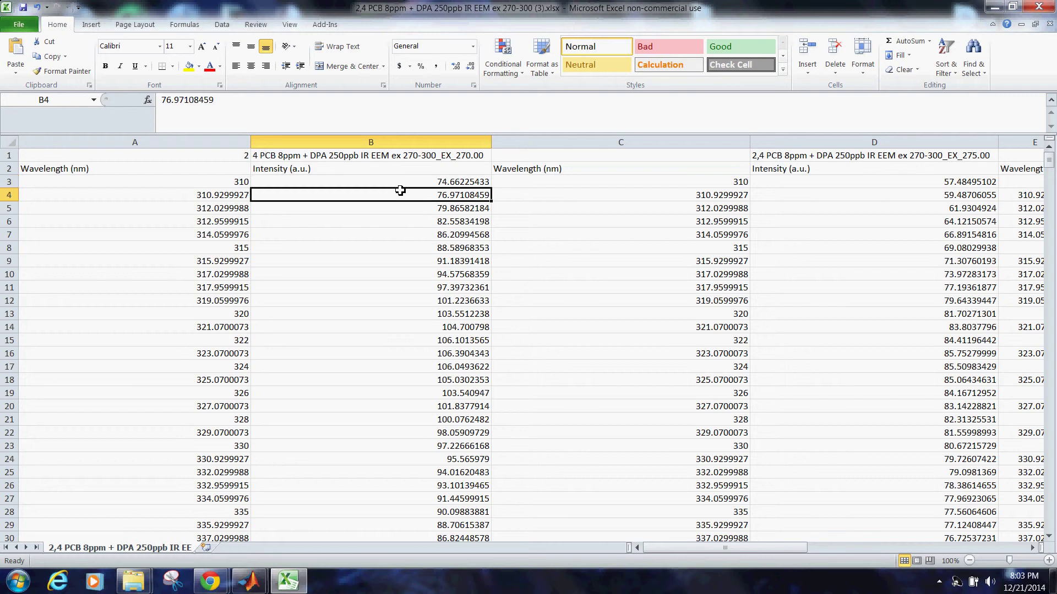
{"action": "left_click_drag", "start_coordinate": [401, 185], "coordinate": [422, 500]}
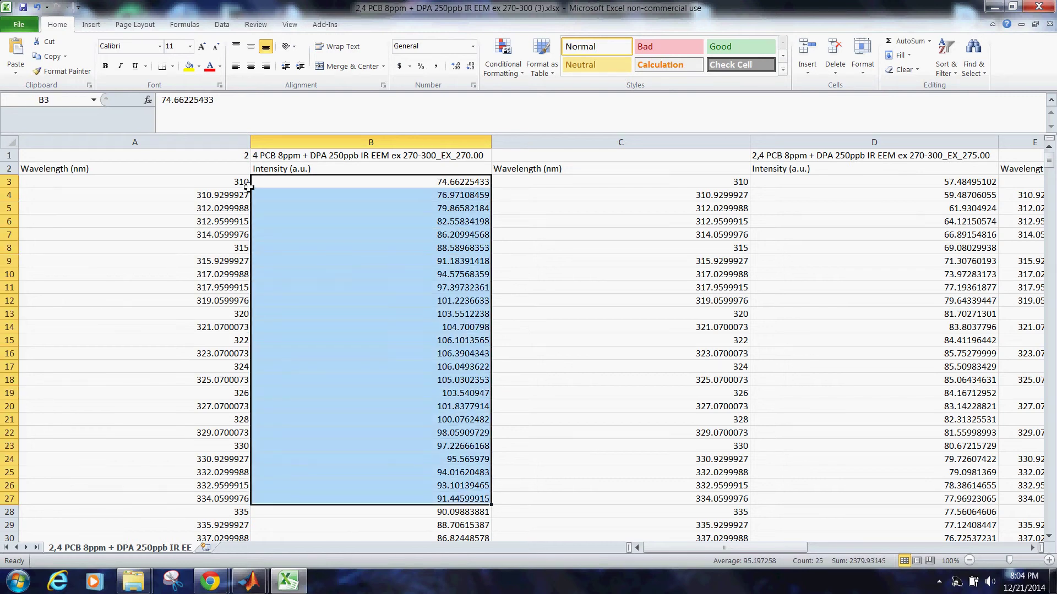
{"action": "left_click", "coordinate": [202, 183]}
{"action": "left_click_drag", "start_coordinate": [155, 169], "coordinate": [164, 405]}
{"action": "left_click", "coordinate": [351, 246]}
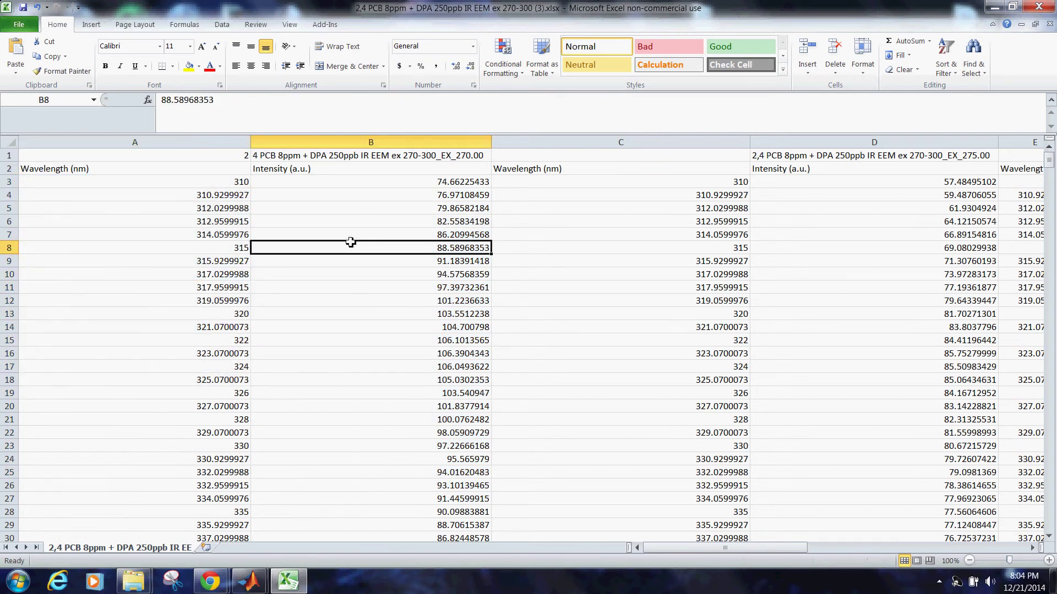
{"action": "left_click", "coordinate": [227, 185]}
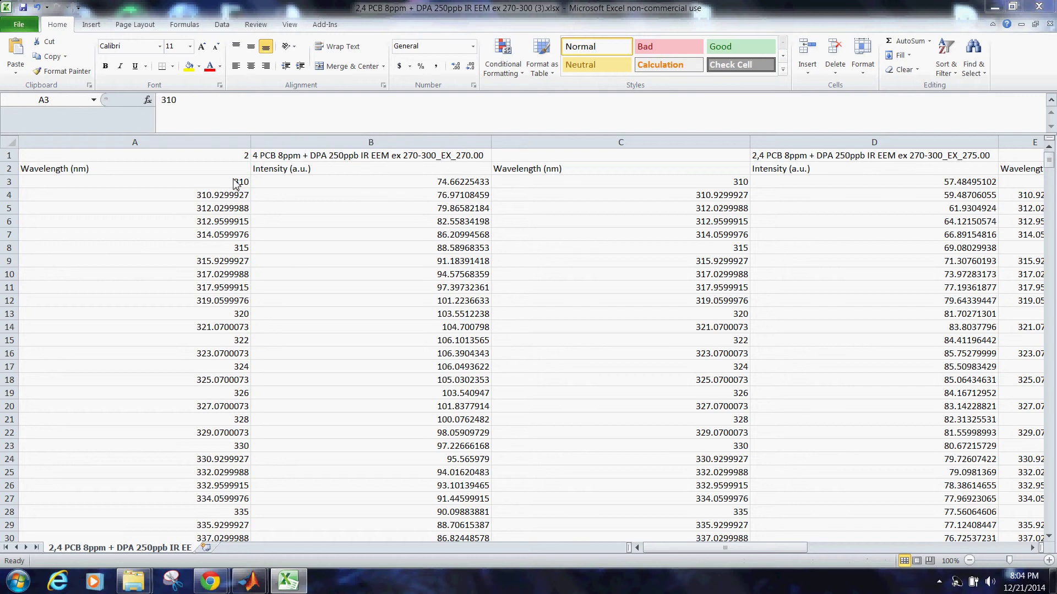
{"action": "left_click", "coordinate": [429, 157]}
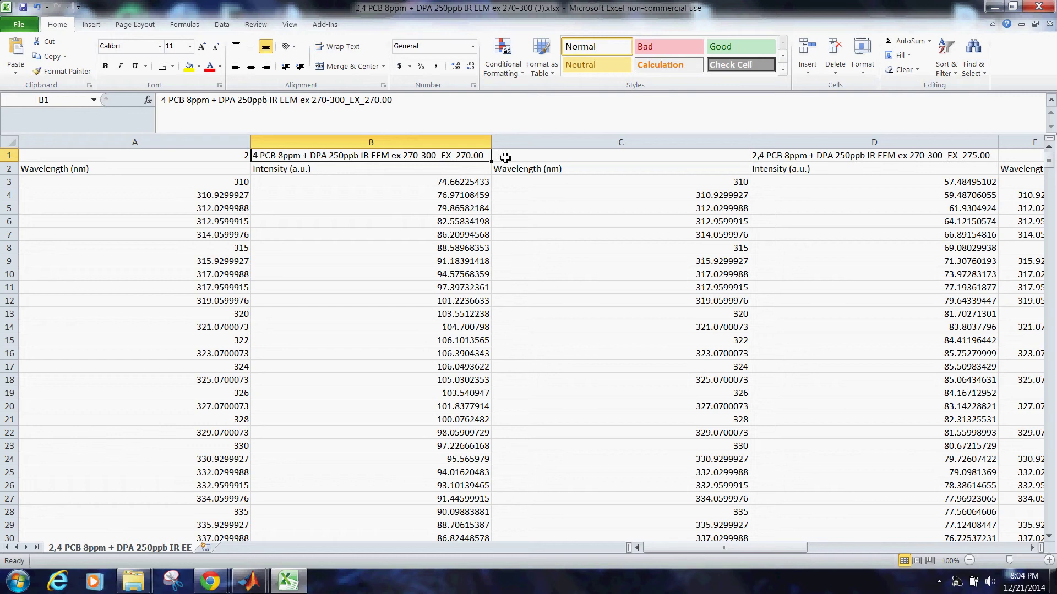
{"action": "left_click", "coordinate": [866, 155]}
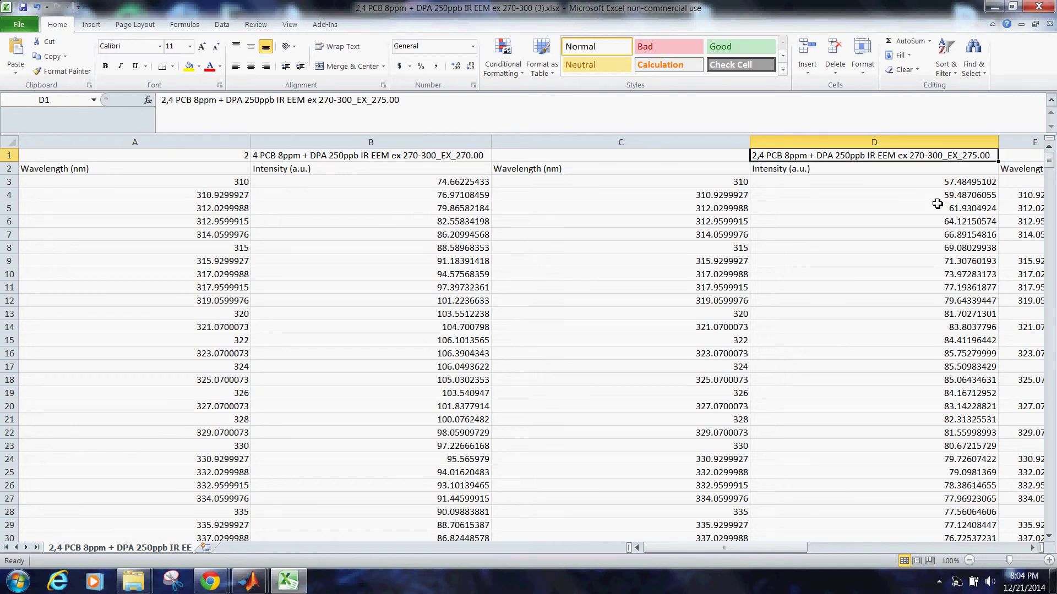
{"action": "key", "text": "Right"}
{"action": "left_click", "coordinate": [907, 157]}
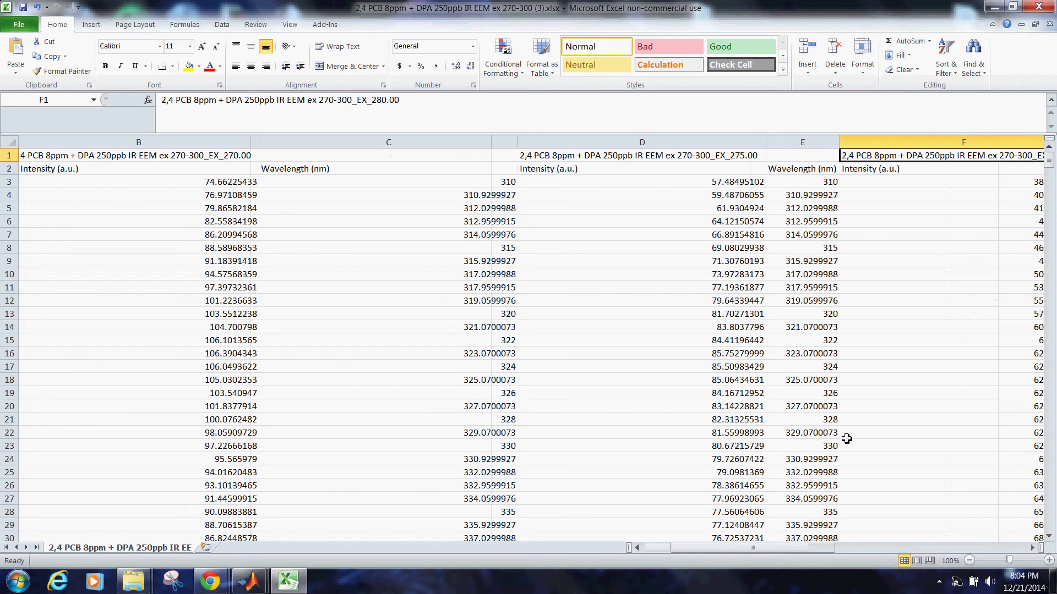
{"action": "left_click_drag", "start_coordinate": [780, 547], "coordinate": [691, 557]}
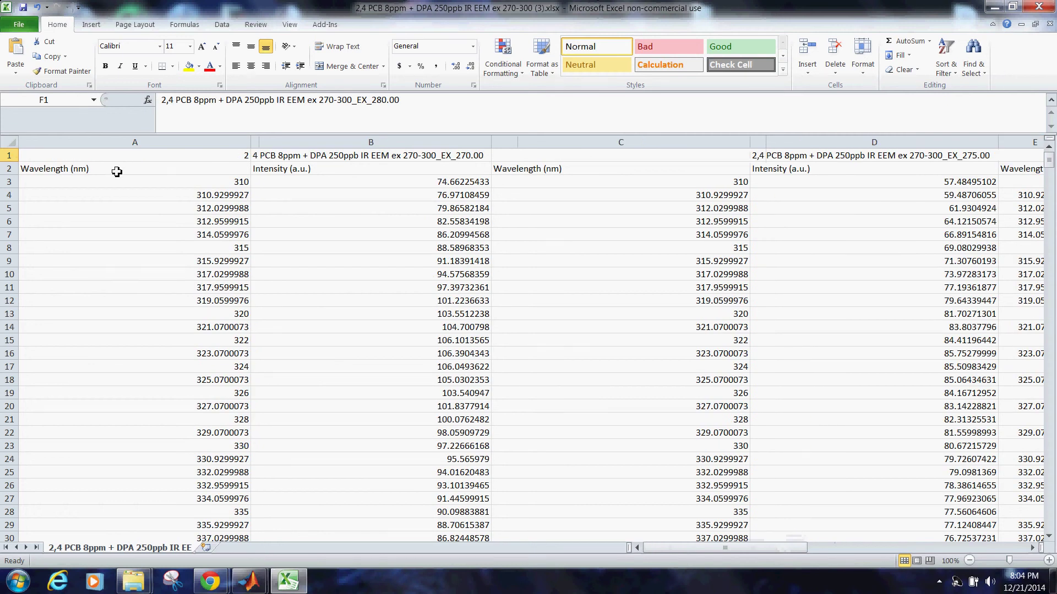
{"action": "left_click", "coordinate": [128, 185]}
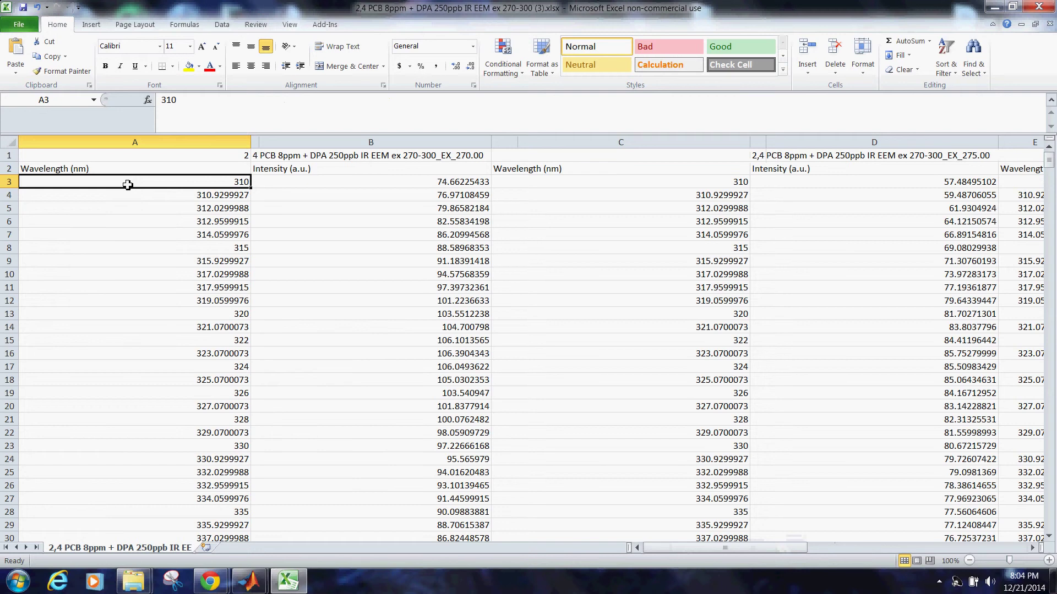
{"action": "left_click_drag", "start_coordinate": [127, 185], "coordinate": [196, 537]}
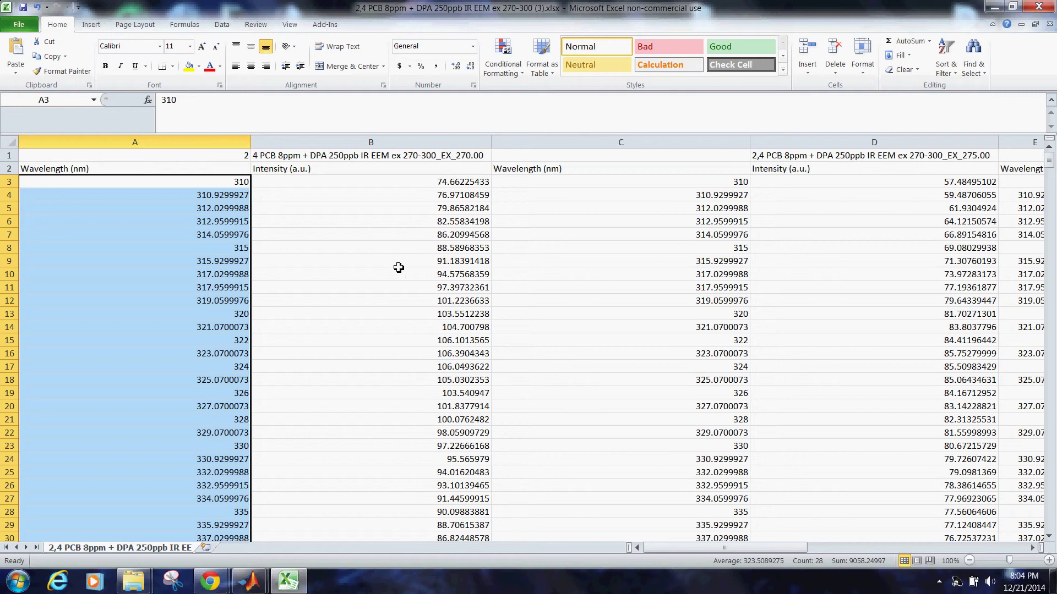
{"action": "left_click", "coordinate": [425, 187]}
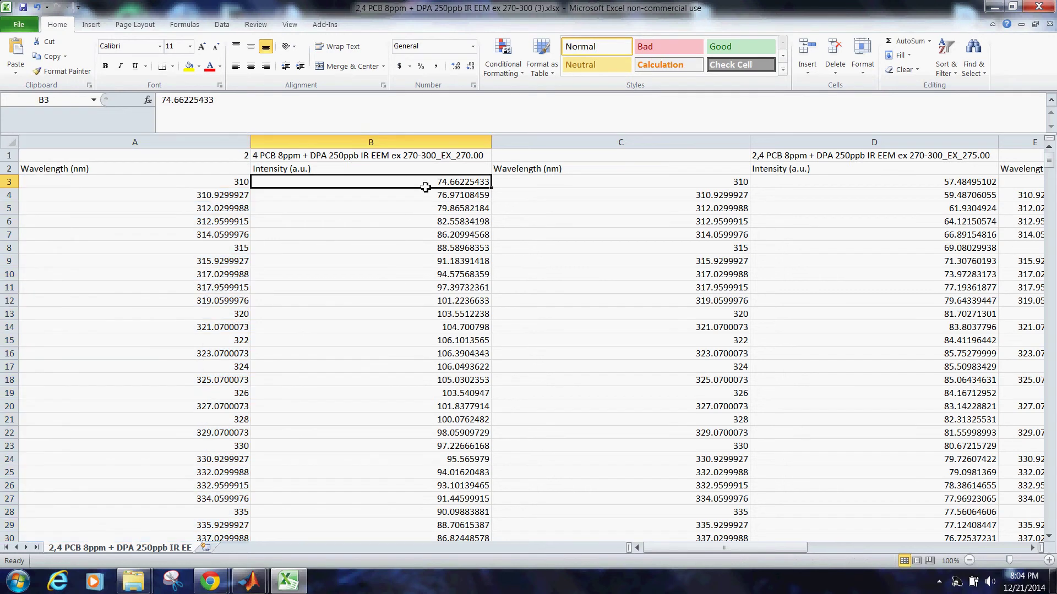
{"action": "left_click_drag", "start_coordinate": [425, 187], "coordinate": [429, 485]}
{"action": "left_click_drag", "start_coordinate": [962, 188], "coordinate": [970, 434]}
{"action": "left_click", "coordinate": [414, 212]}
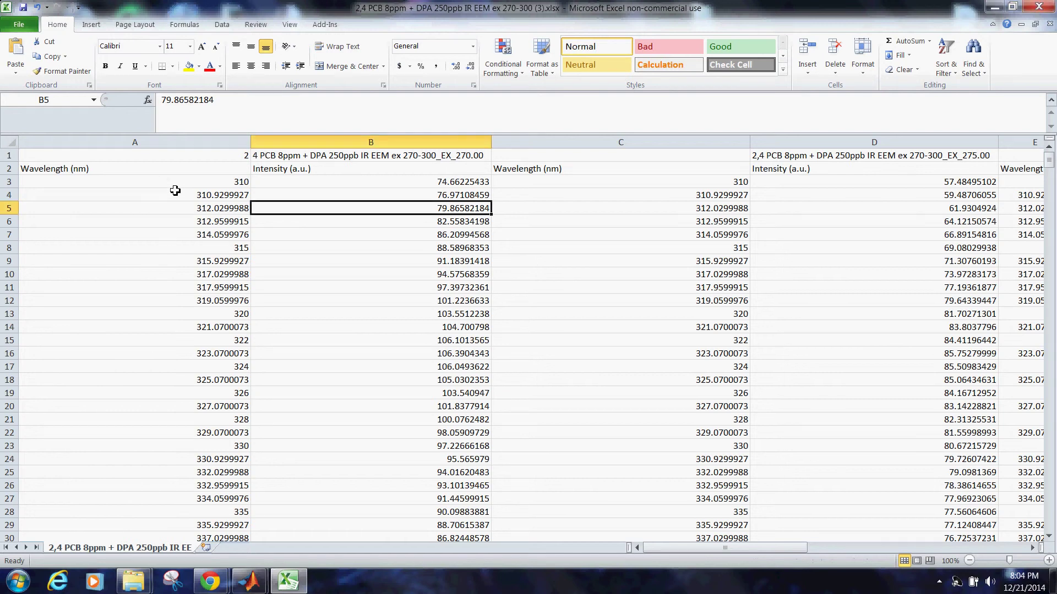
{"action": "left_click_drag", "start_coordinate": [176, 165], "coordinate": [213, 342]}
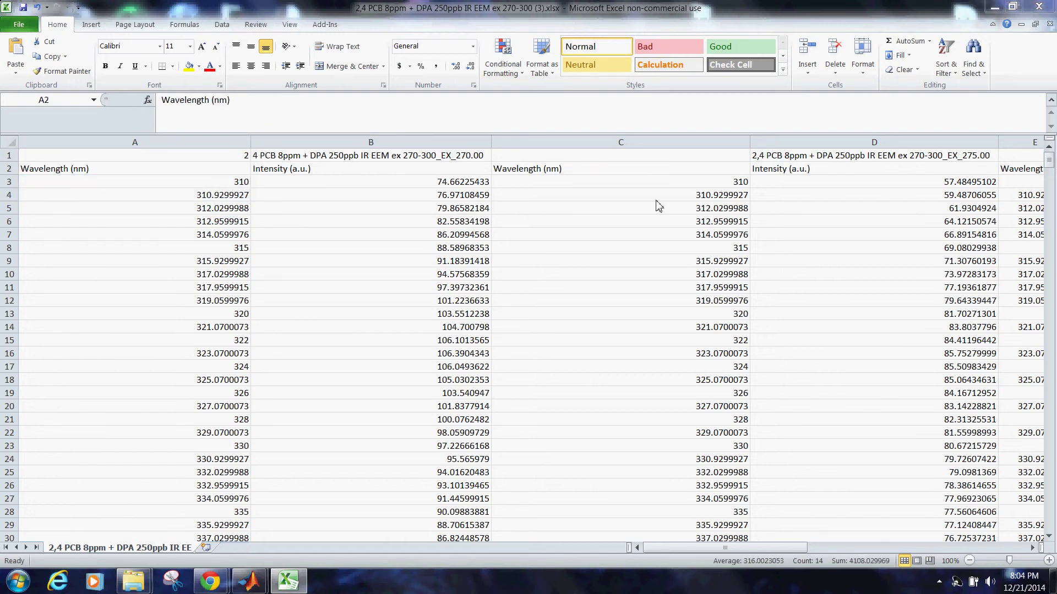
{"action": "left_click_drag", "start_coordinate": [614, 172], "coordinate": [635, 317]}
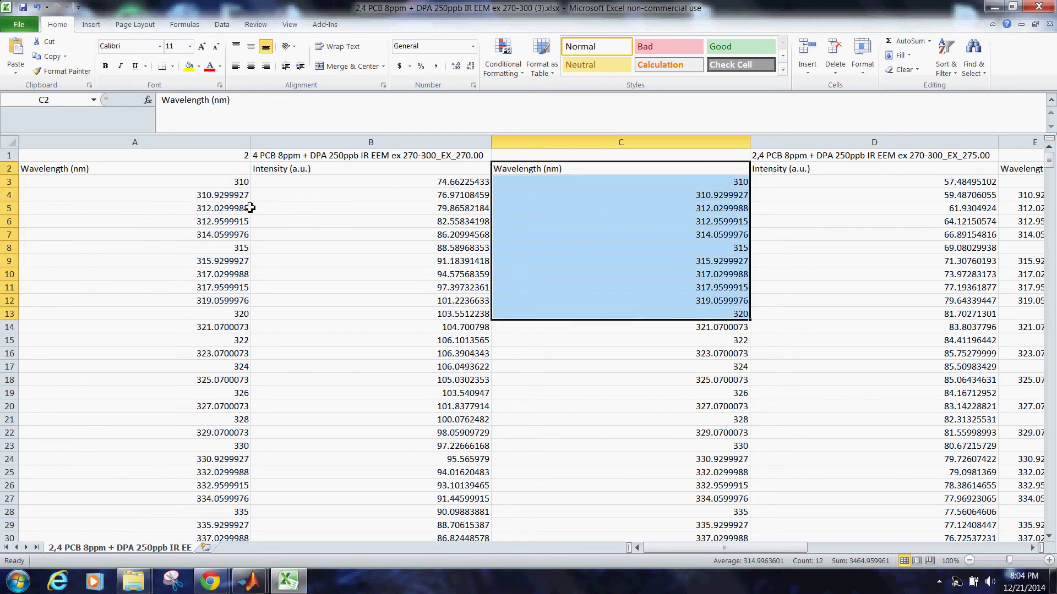
{"action": "left_click", "coordinate": [230, 185]}
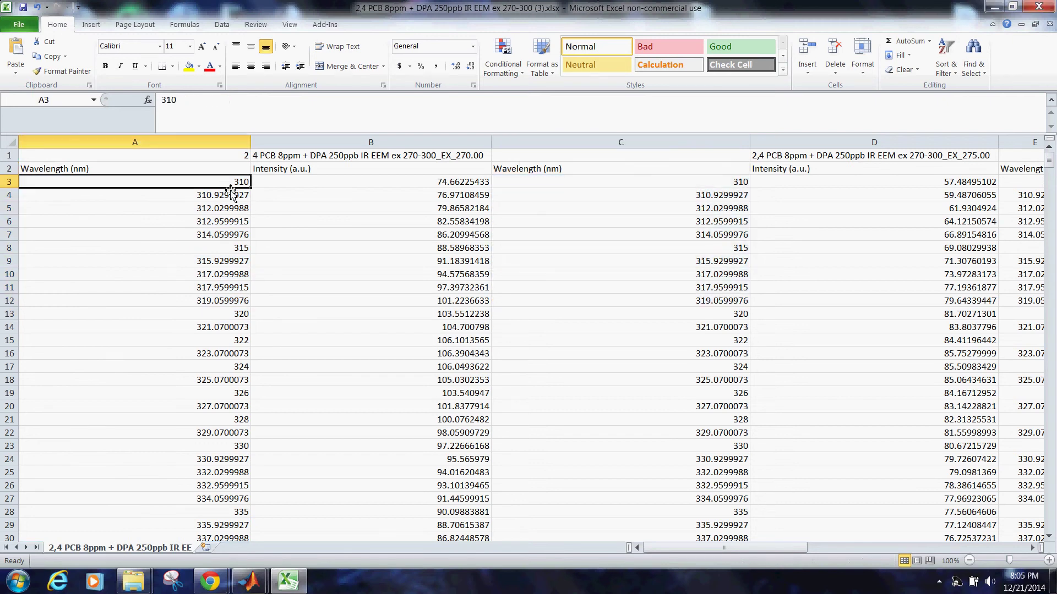
{"action": "left_click", "coordinate": [461, 161]}
{"action": "left_click", "coordinate": [868, 157]}
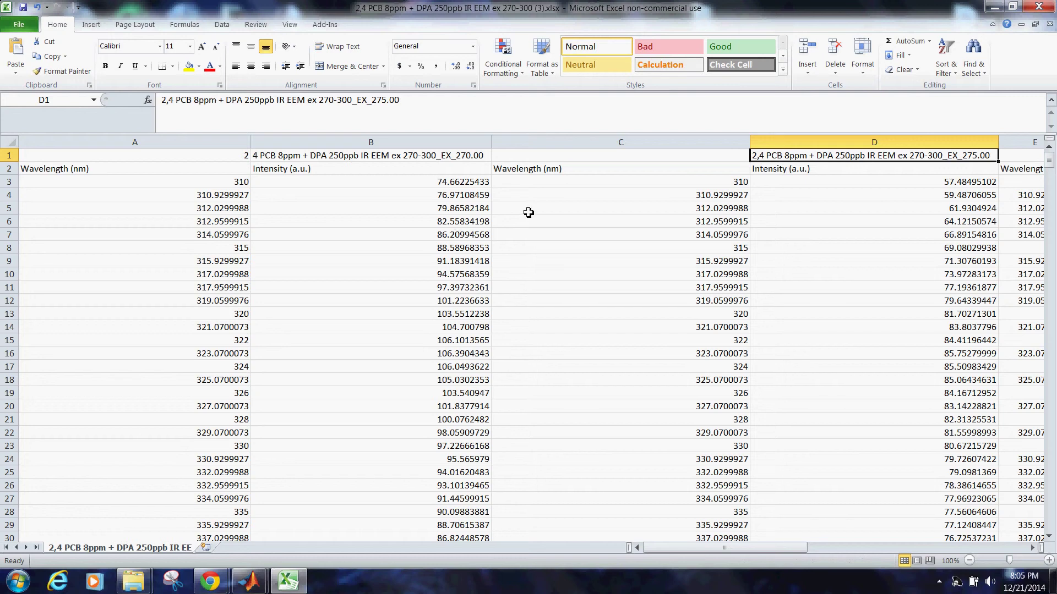
Step: Compare the repeated wavelengths in column C with the wavelength values in A3:A28
{"action": "left_click", "coordinate": [603, 160]}
{"action": "left_click_drag", "start_coordinate": [603, 168], "coordinate": [639, 427]}
{"action": "left_click", "coordinate": [620, 366]}
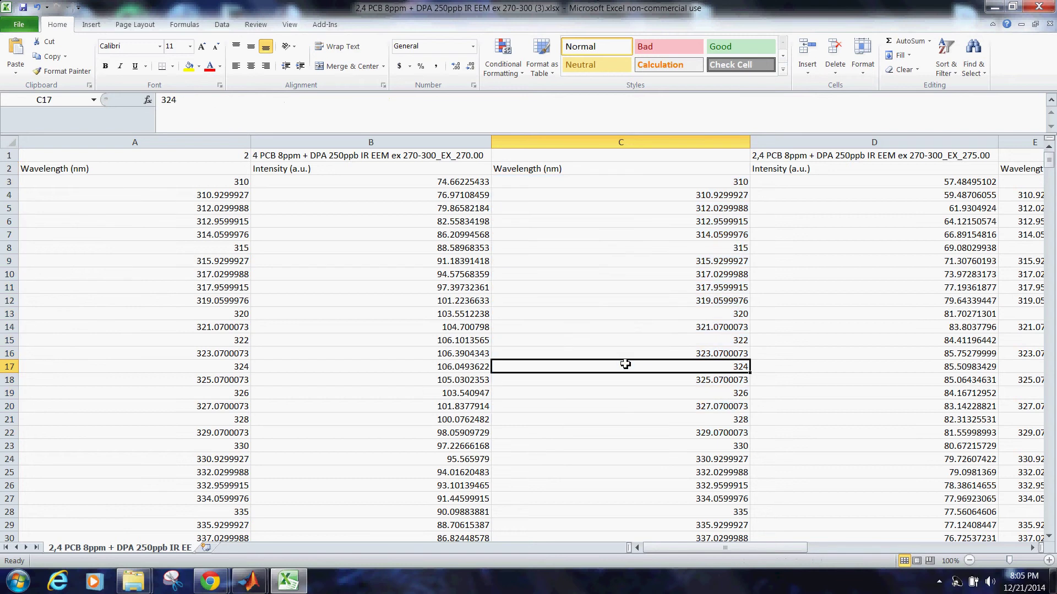
{"action": "left_click", "coordinate": [163, 168]}
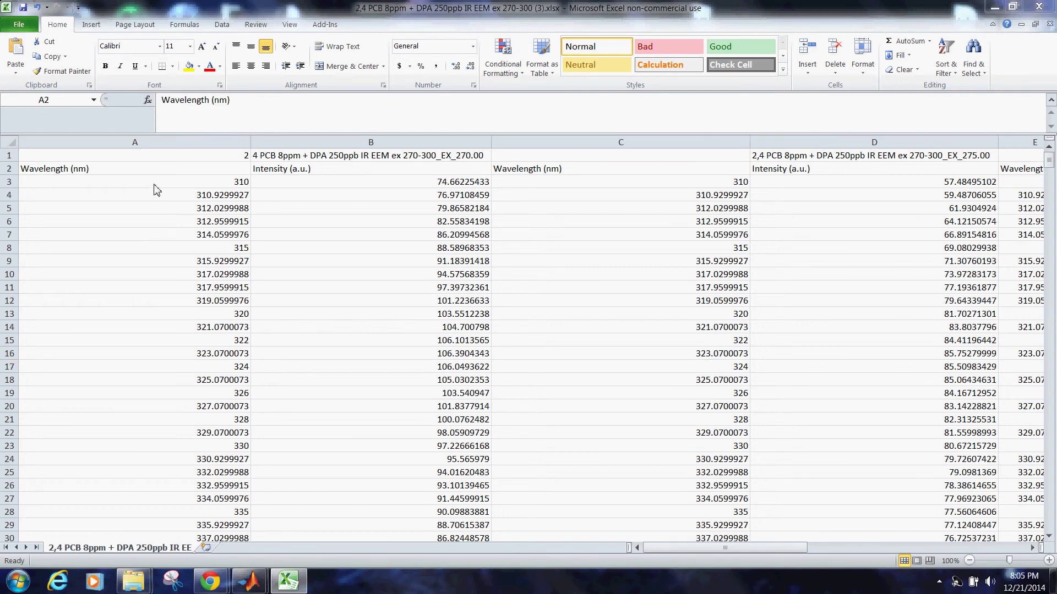
{"action": "left_click", "coordinate": [339, 156]}
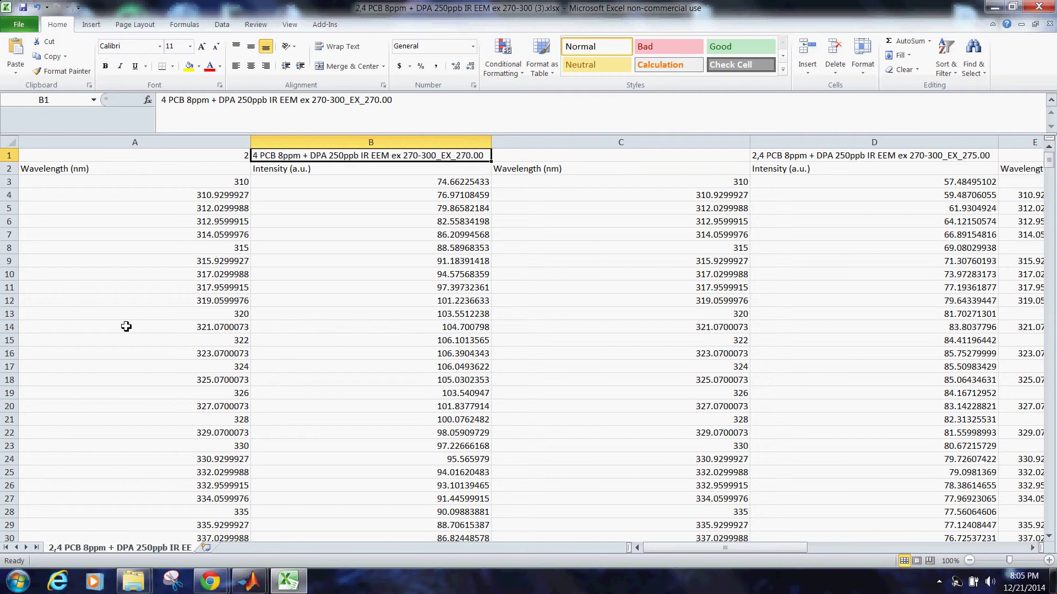
{"action": "left_click", "coordinate": [154, 273]}
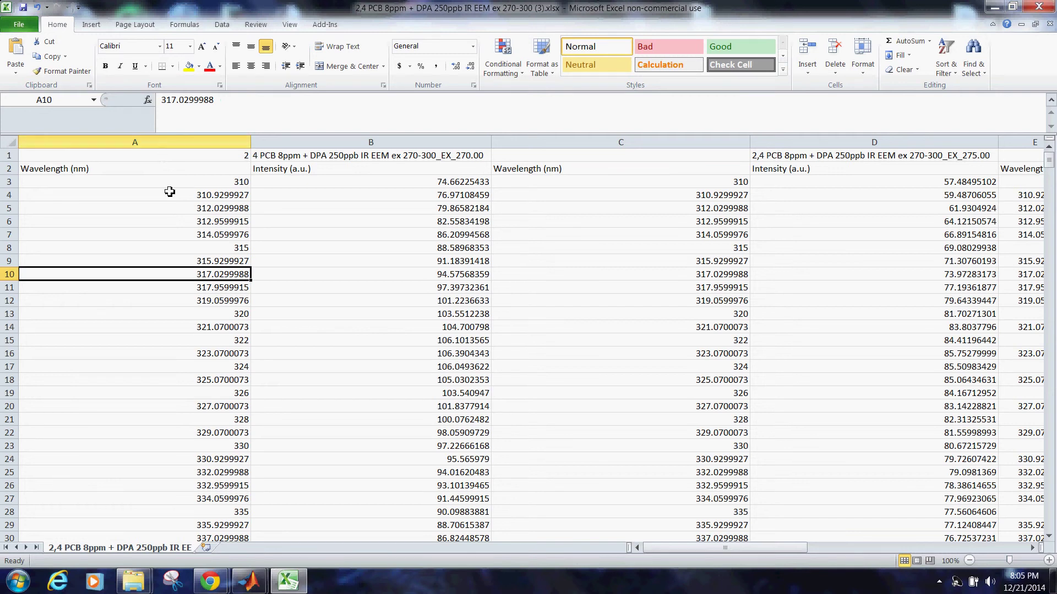
{"action": "left_click_drag", "start_coordinate": [168, 189], "coordinate": [178, 517]}
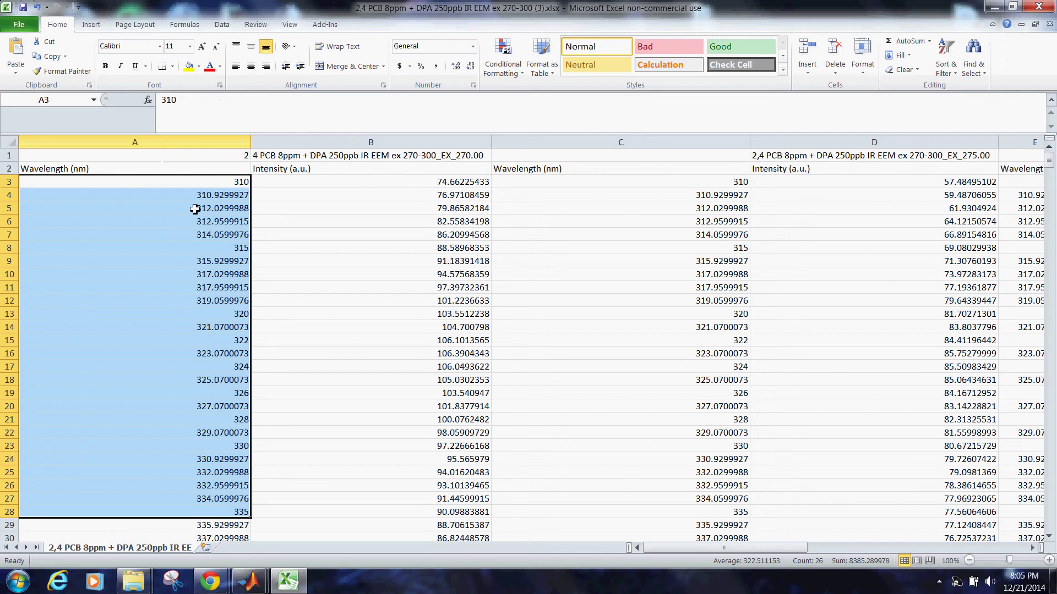
Step: Review A1 and the row 1 excitation headers, and select duplicate wavelength column C
{"action": "left_click", "coordinate": [50, 158]}
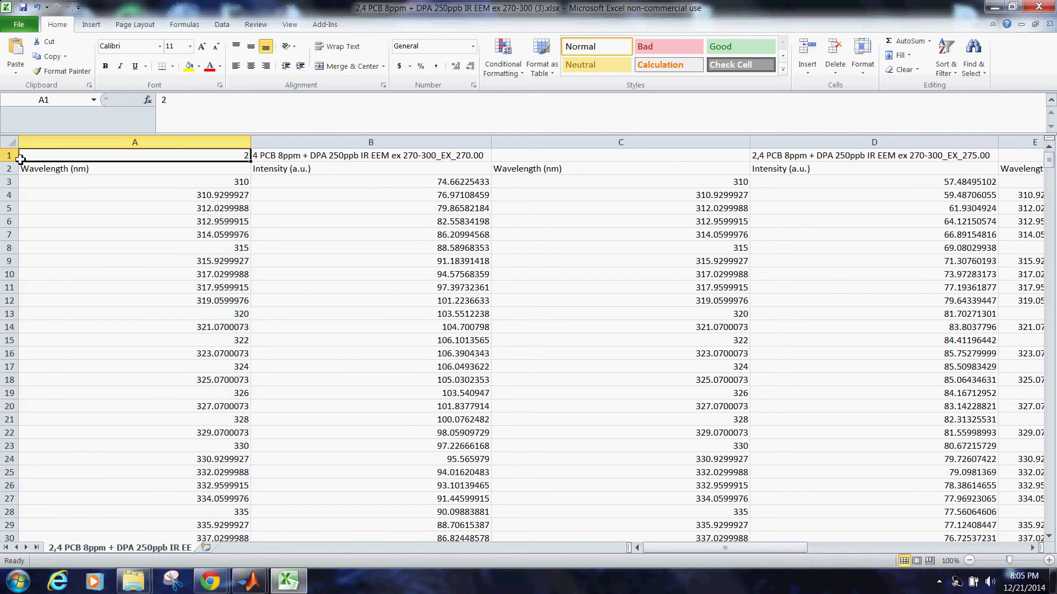
{"action": "left_click_drag", "start_coordinate": [257, 156], "coordinate": [797, 144]}
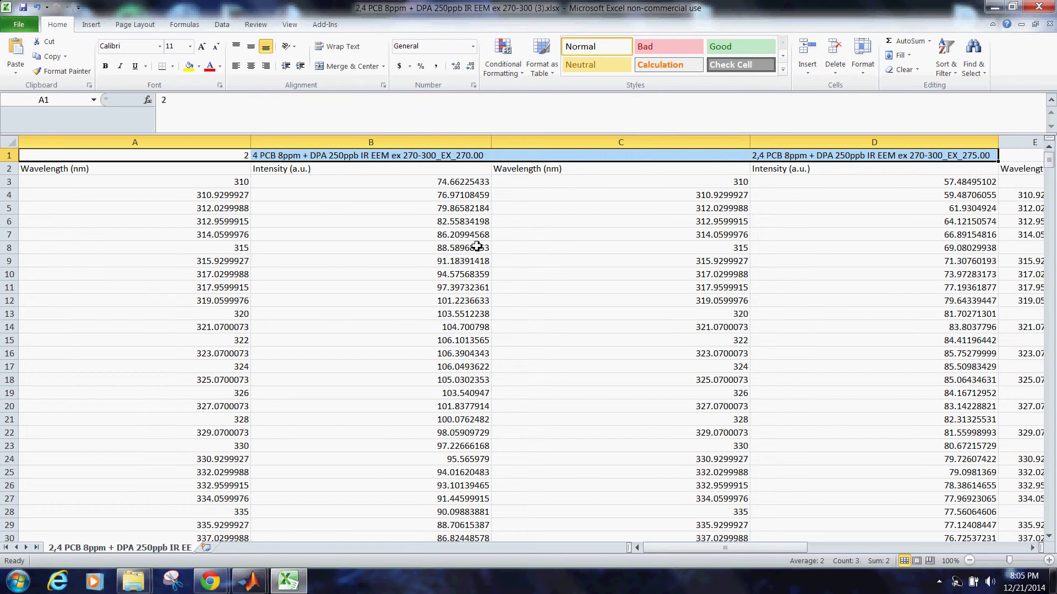
{"action": "left_click", "coordinate": [350, 252]}
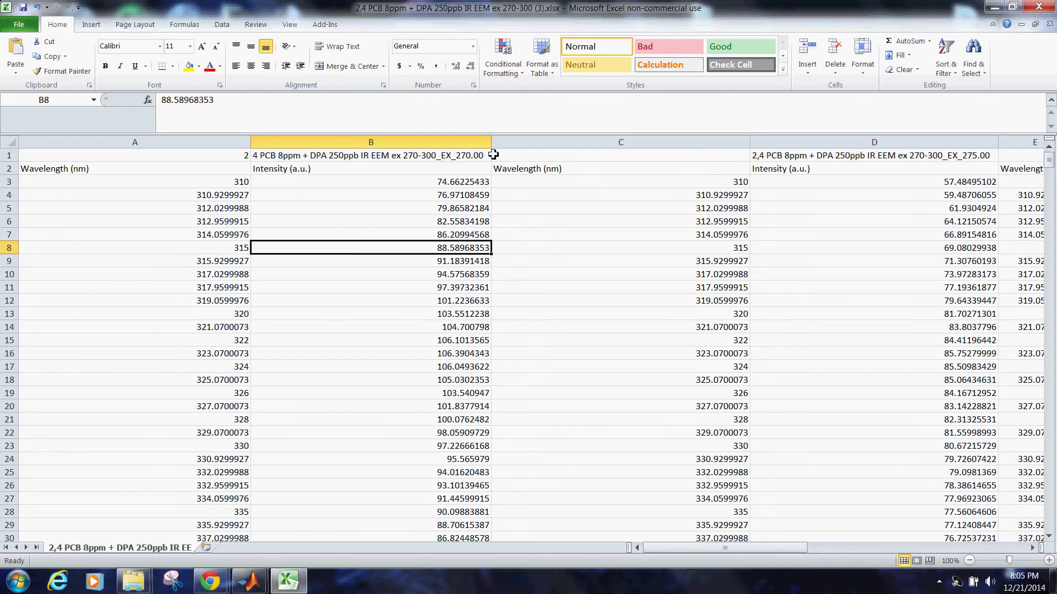
{"action": "left_click", "coordinate": [602, 144]}
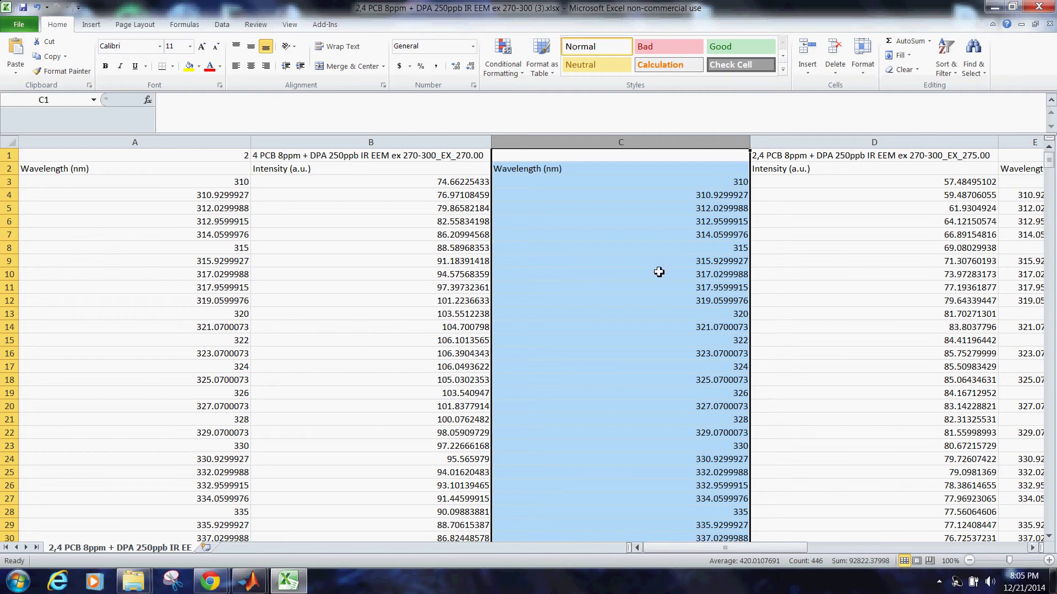
Step: Add the repeated wavelength columns E, G, I, K and M to the column C selection
{"action": "left_click", "coordinate": [1033, 547]}
{"action": "left_click", "coordinate": [1033, 547]}
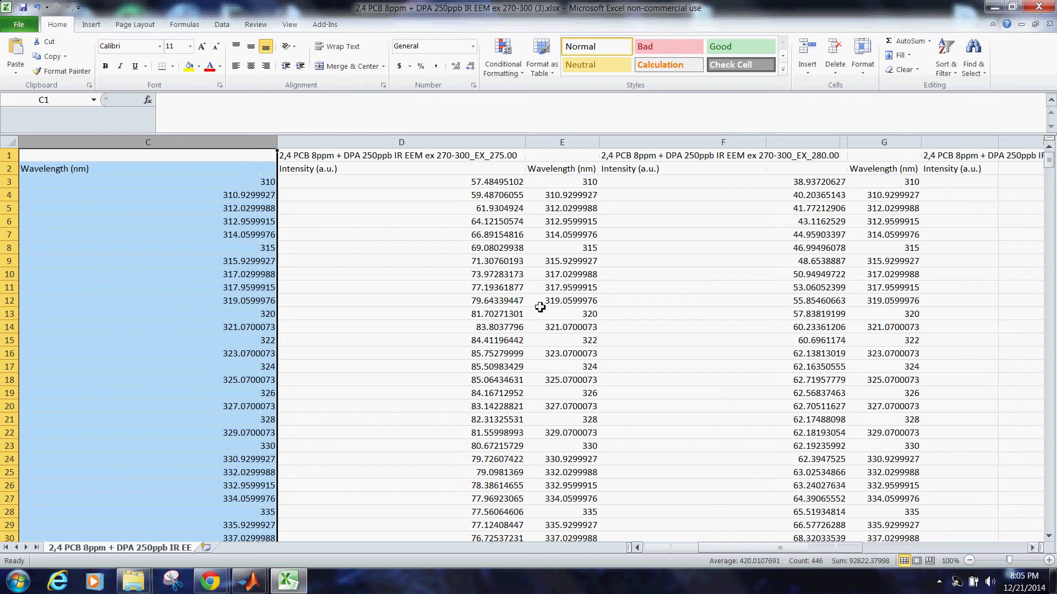
{"action": "left_click", "coordinate": [563, 142], "text": "ctrl"}
{"action": "left_click", "coordinate": [884, 142], "text": "ctrl"}
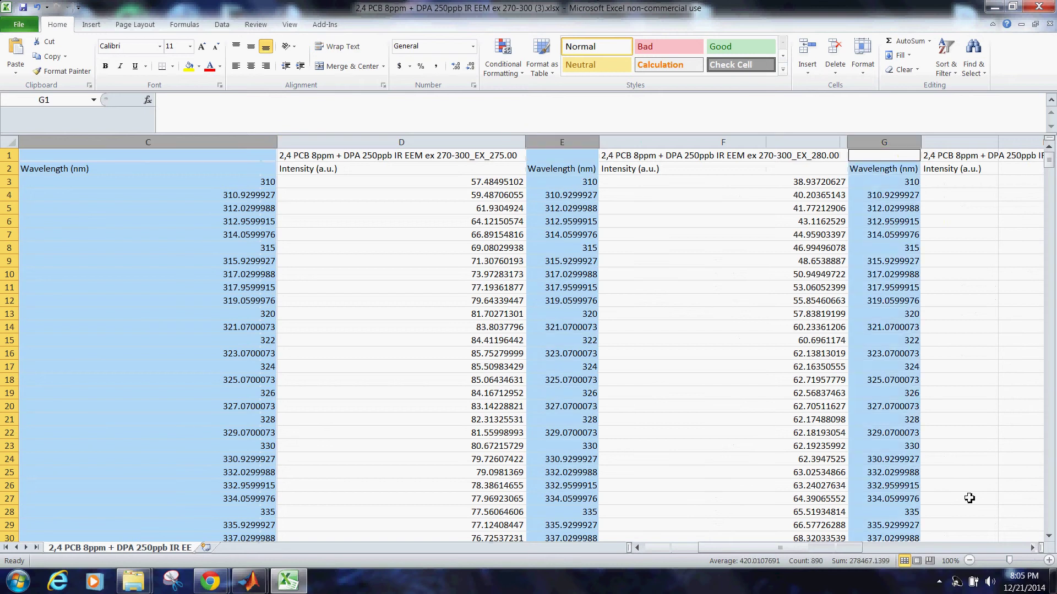
{"action": "left_click", "coordinate": [1033, 548]}
{"action": "left_click", "coordinate": [1033, 547]}
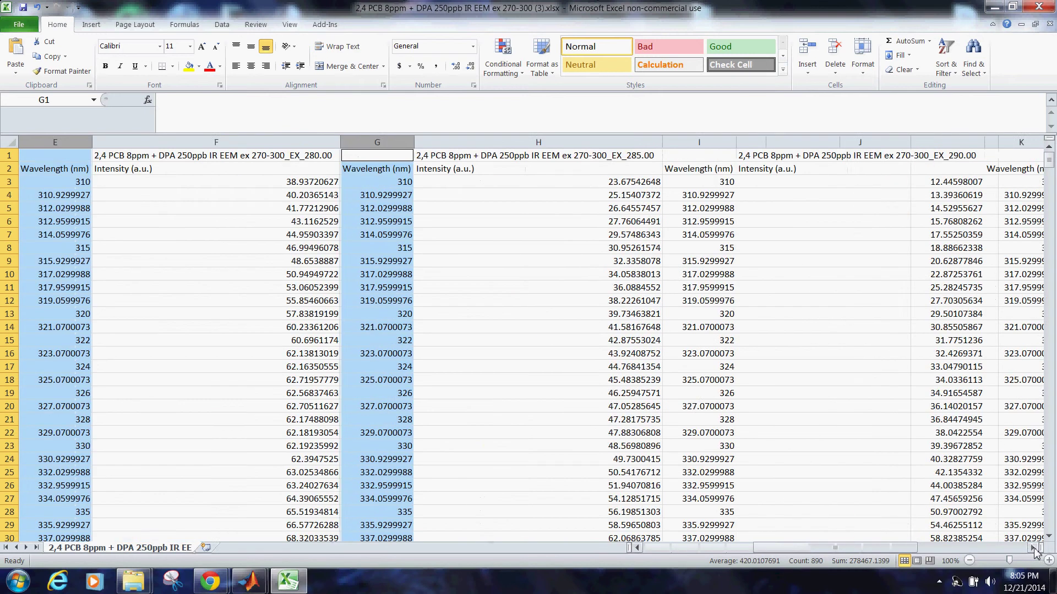
{"action": "left_click", "coordinate": [1033, 548]}
{"action": "left_click", "coordinate": [615, 141], "text": "ctrl"}
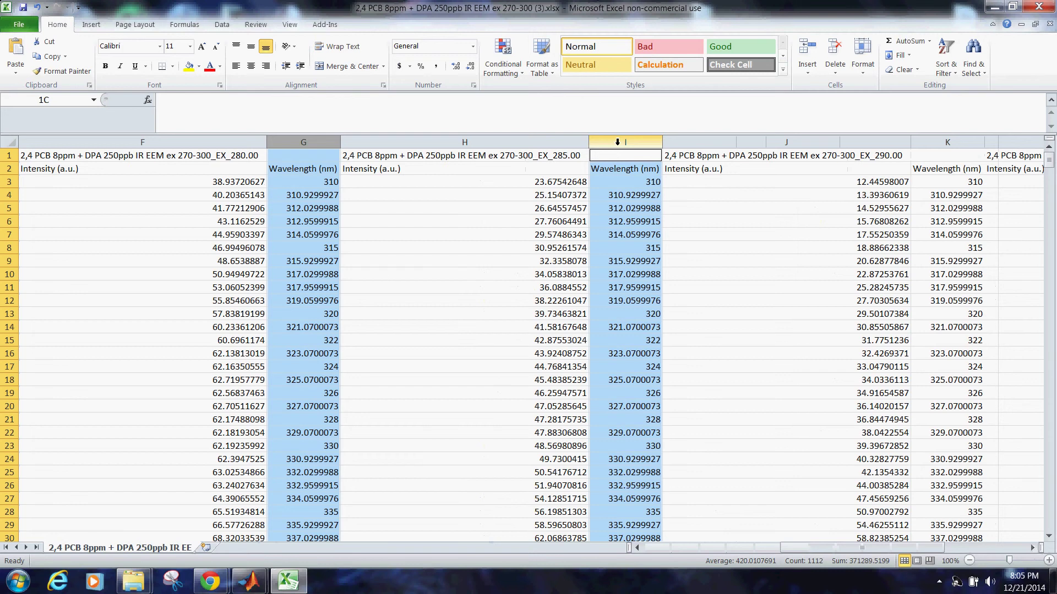
{"action": "left_click", "coordinate": [941, 141], "text": "ctrl"}
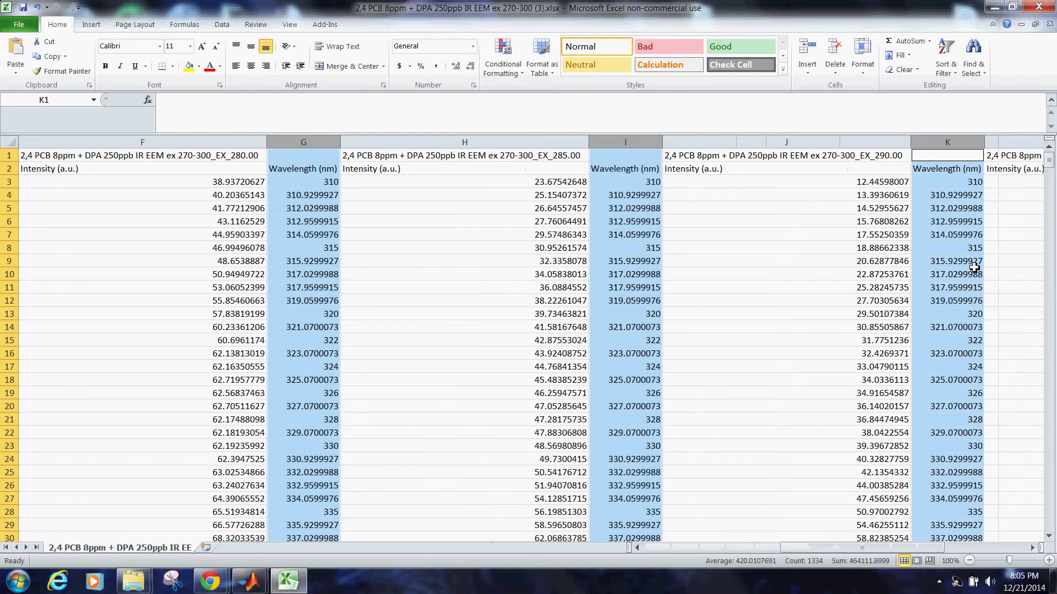
{"action": "left_click", "coordinate": [1033, 548]}
{"action": "left_click", "coordinate": [1033, 547]}
{"action": "left_click", "coordinate": [639, 154]}
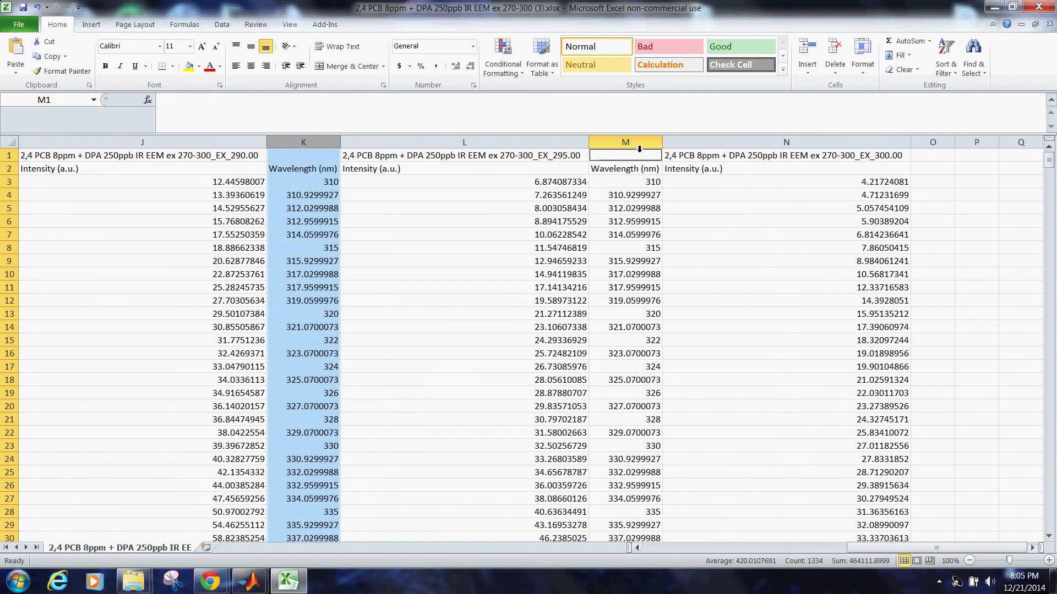
{"action": "left_click", "coordinate": [638, 143], "text": "ctrl"}
Step: Clear the contents of the selected wavelength columns after the multi-column delete fails
{"action": "right_click", "coordinate": [640, 135]}
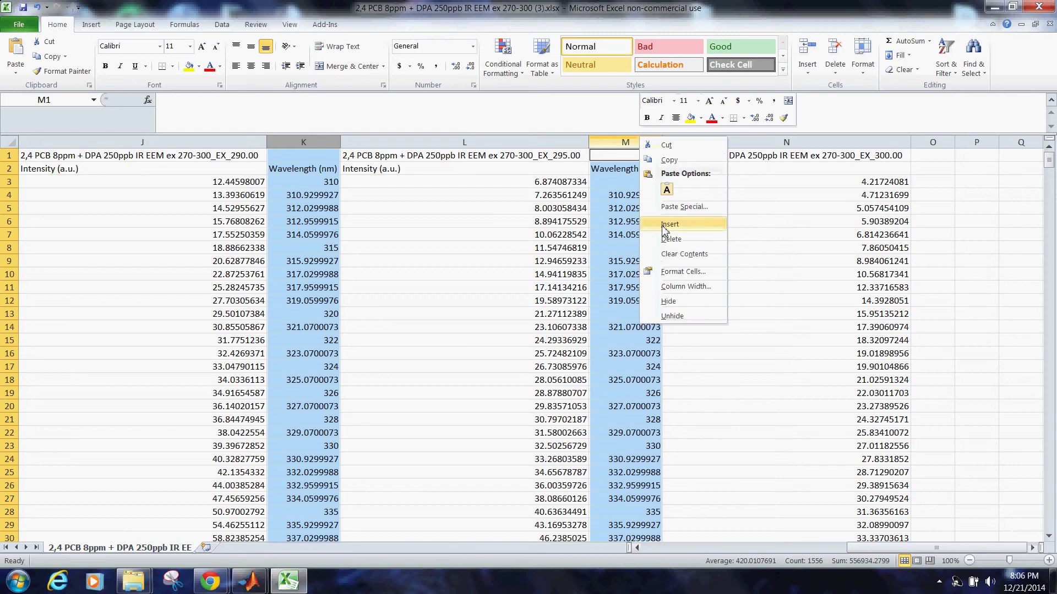
{"action": "left_click", "coordinate": [669, 240]}
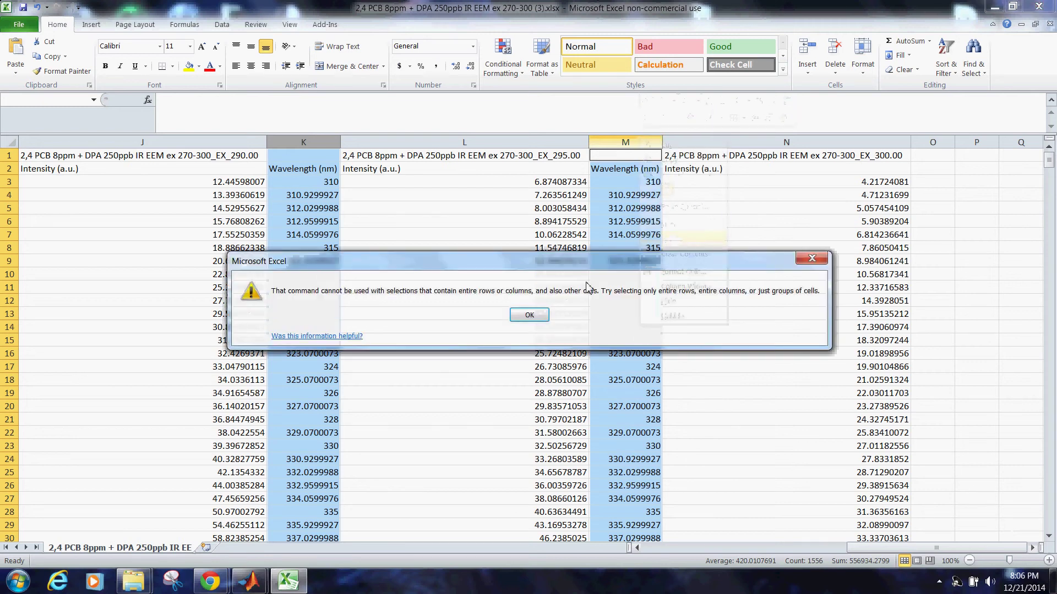
{"action": "left_click", "coordinate": [529, 315]}
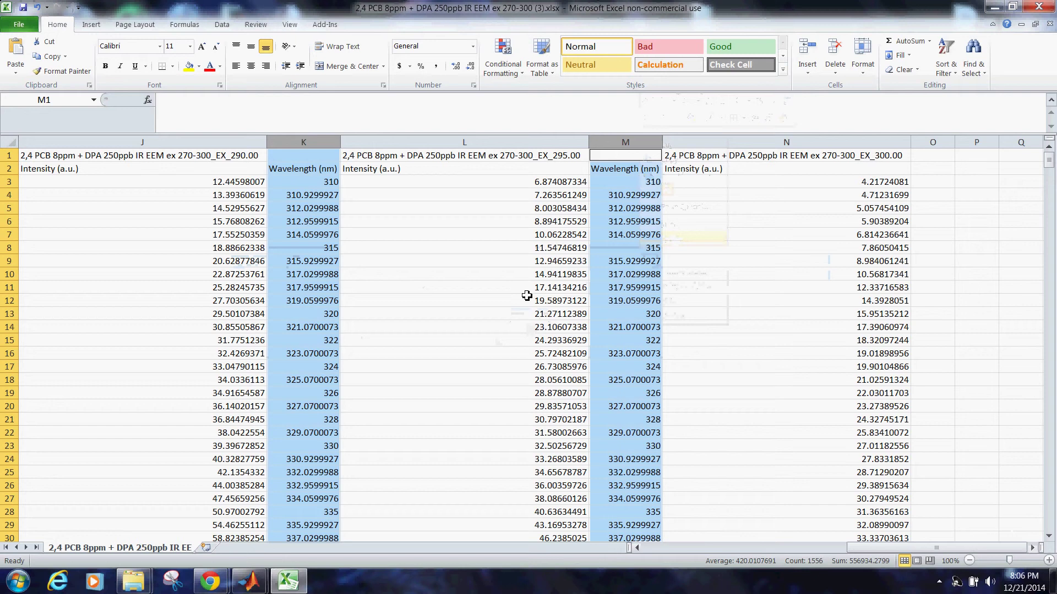
{"action": "key", "text": "Delete"}
{"action": "right_click", "coordinate": [308, 138]}
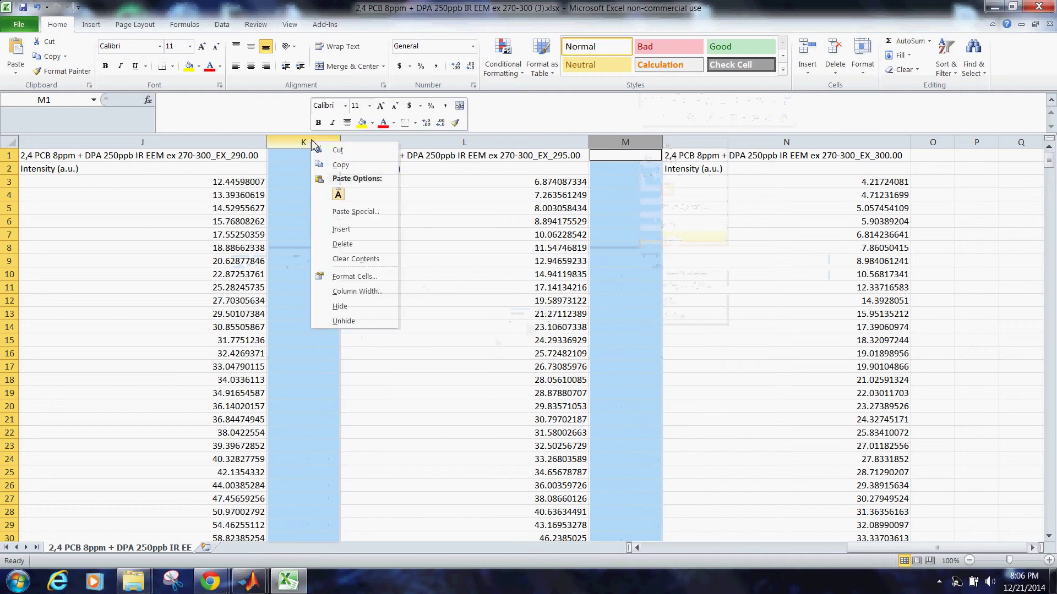
{"action": "left_click", "coordinate": [375, 248]}
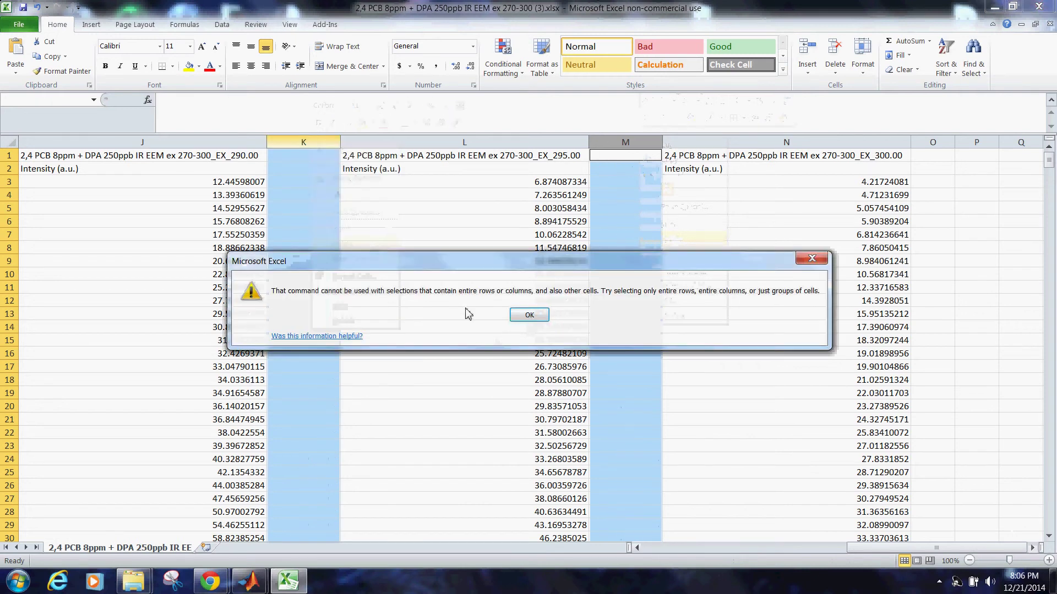
{"action": "left_click", "coordinate": [529, 315]}
{"action": "right_click", "coordinate": [319, 139]}
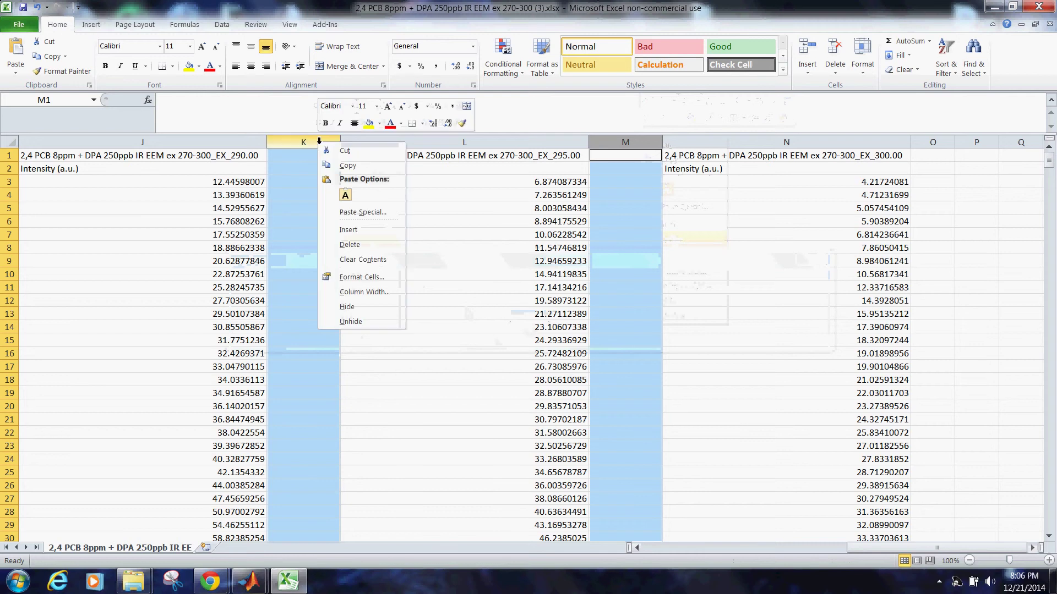
{"action": "left_click", "coordinate": [376, 245]}
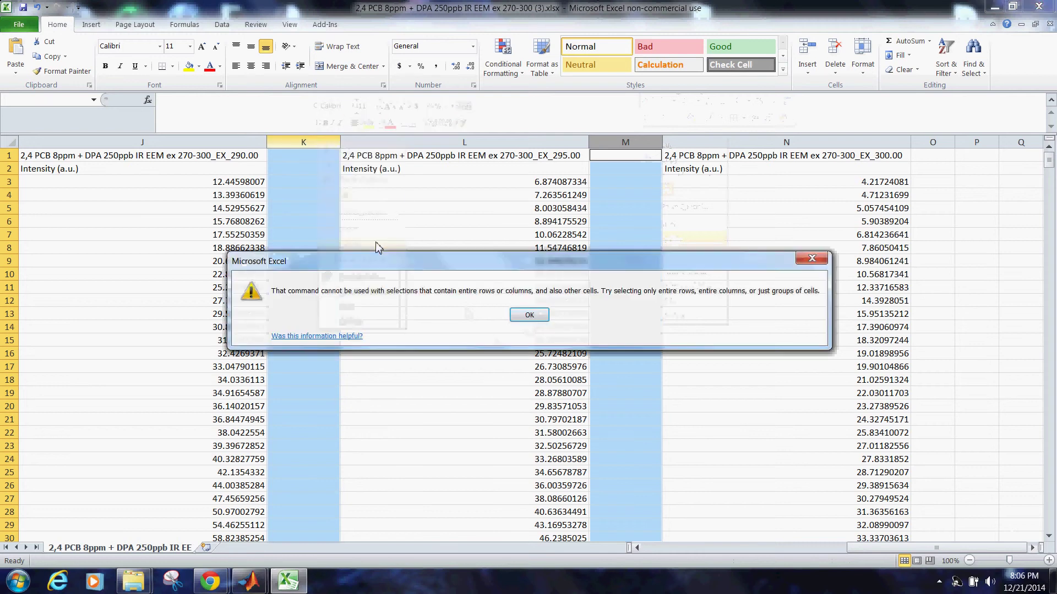
{"action": "left_click", "coordinate": [528, 314]}
Step: Delete the emptied columns M, K, I, G and E one at a time
{"action": "left_click", "coordinate": [637, 141]}
{"action": "right_click", "coordinate": [637, 142]}
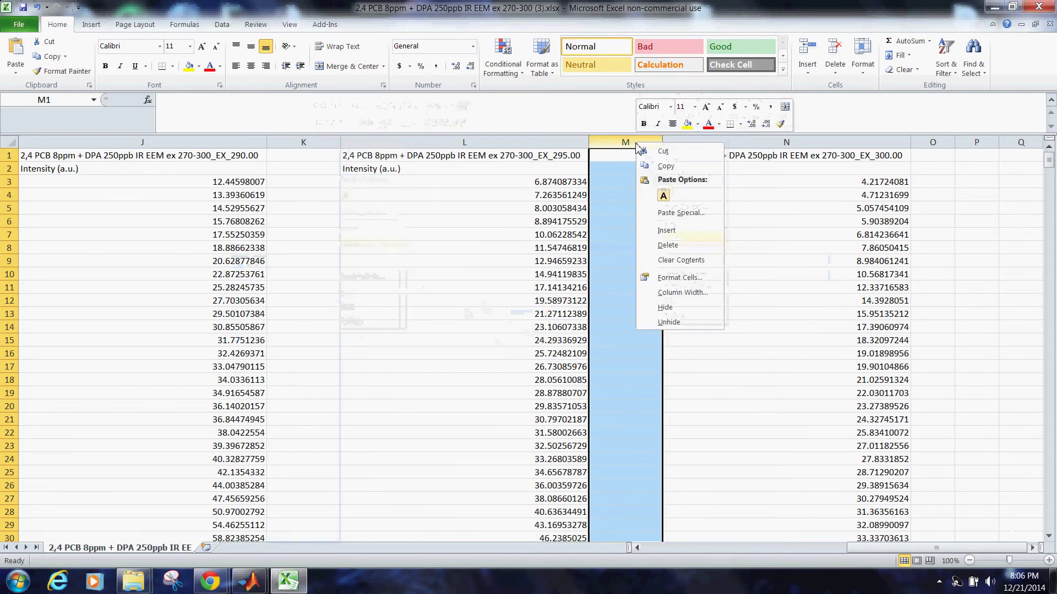
{"action": "left_click", "coordinate": [663, 245]}
{"action": "right_click", "coordinate": [305, 140]}
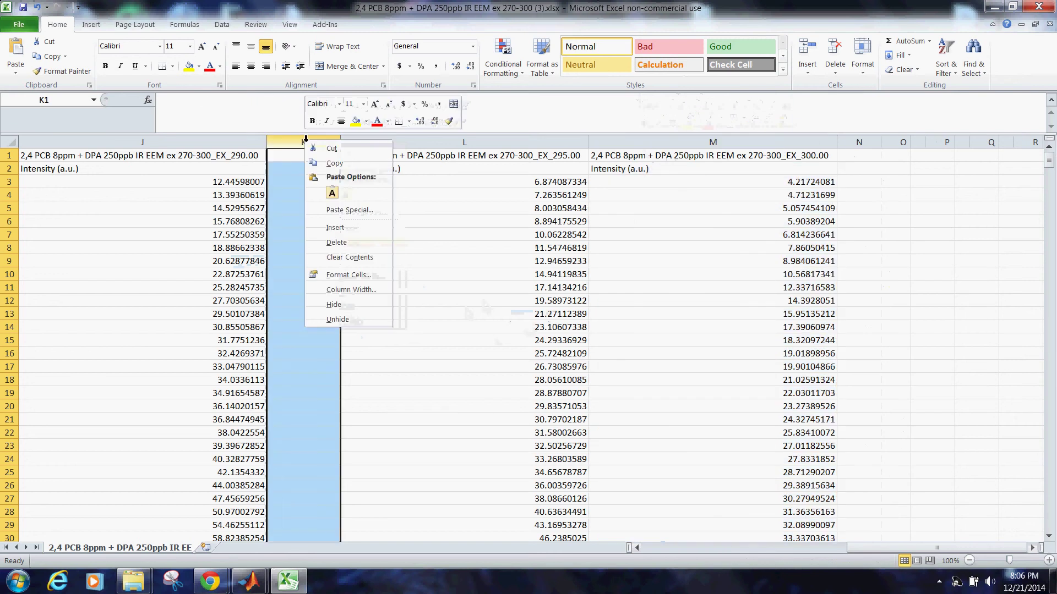
{"action": "left_click", "coordinate": [352, 242]}
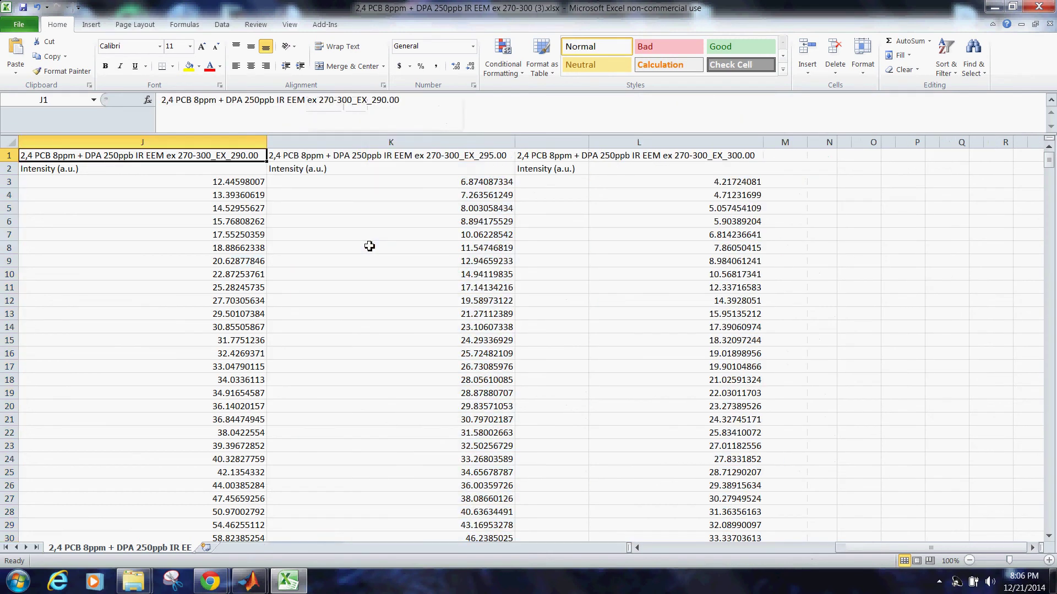
{"action": "right_click", "coordinate": [395, 142]}
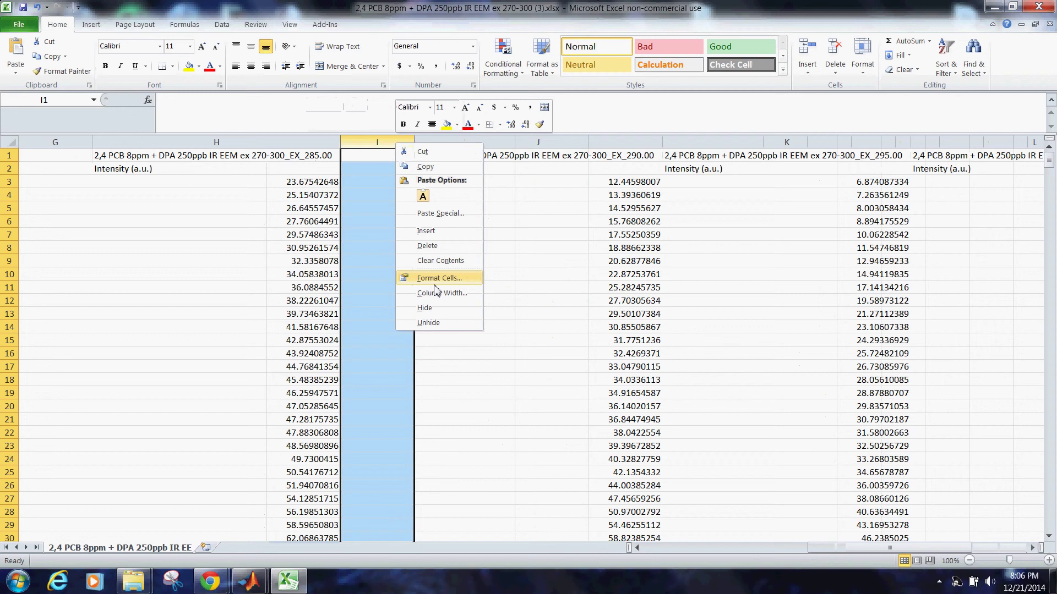
{"action": "left_click", "coordinate": [444, 247]}
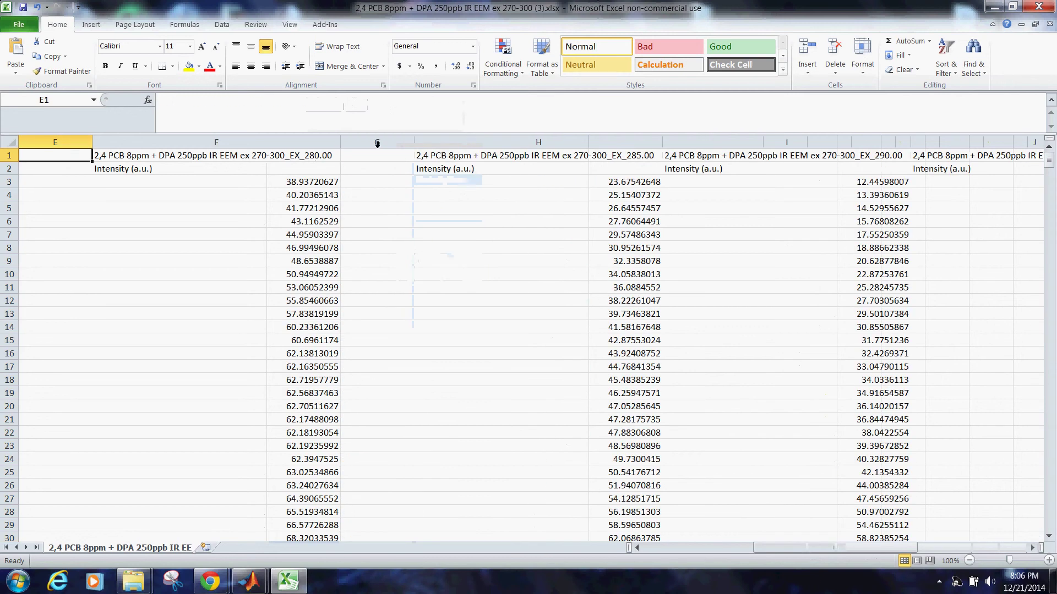
{"action": "right_click", "coordinate": [377, 143]}
{"action": "left_click", "coordinate": [424, 246]}
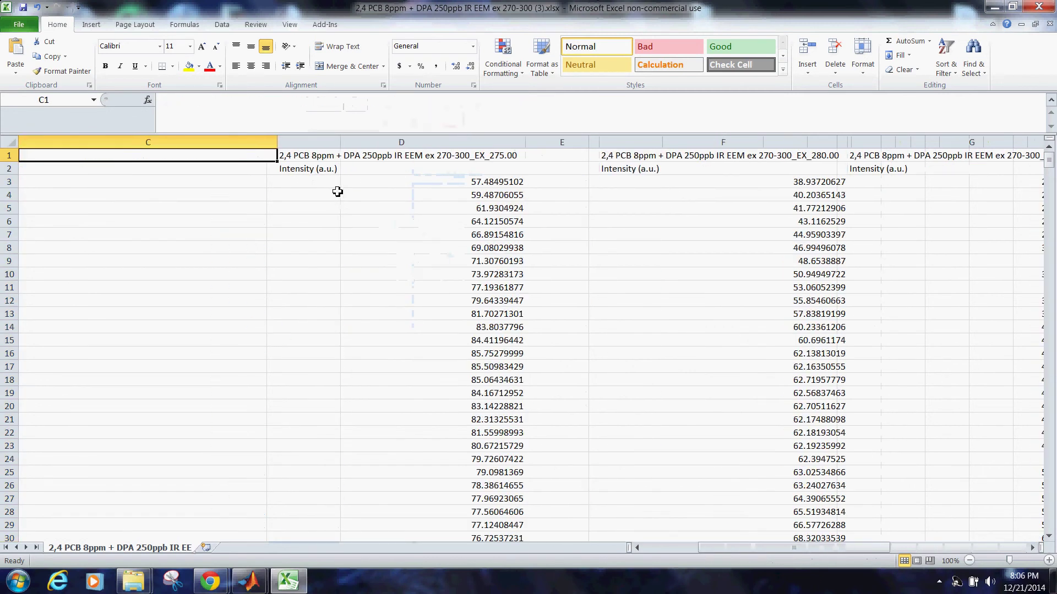
{"action": "right_click", "coordinate": [560, 143]}
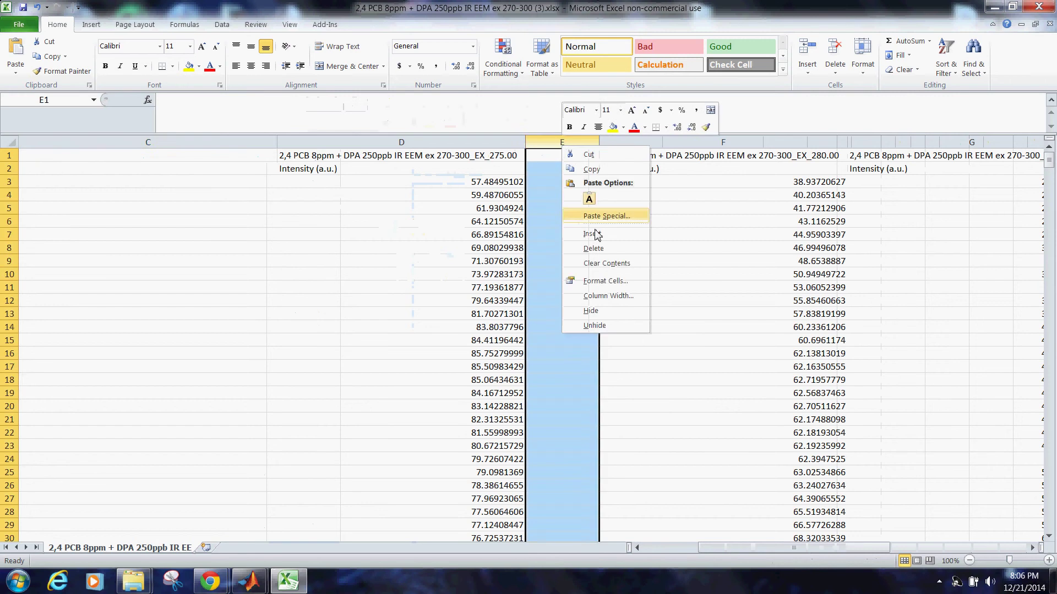
{"action": "left_click", "coordinate": [598, 248]}
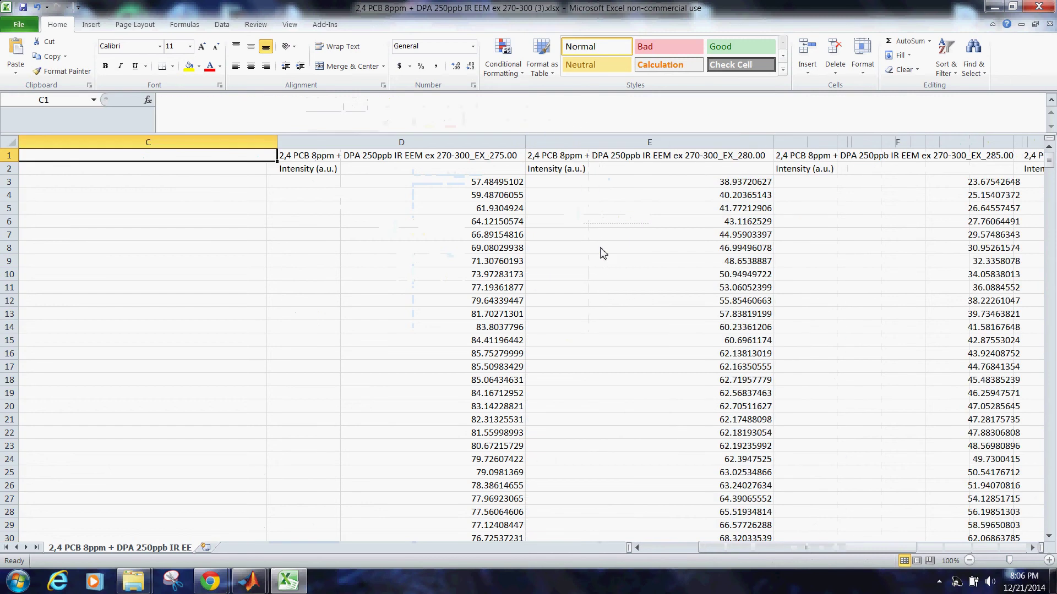
{"action": "right_click", "coordinate": [578, 143]}
Step: Delete empty column C and look over the emission wavelengths and intensity values
{"action": "left_click", "coordinate": [599, 251]}
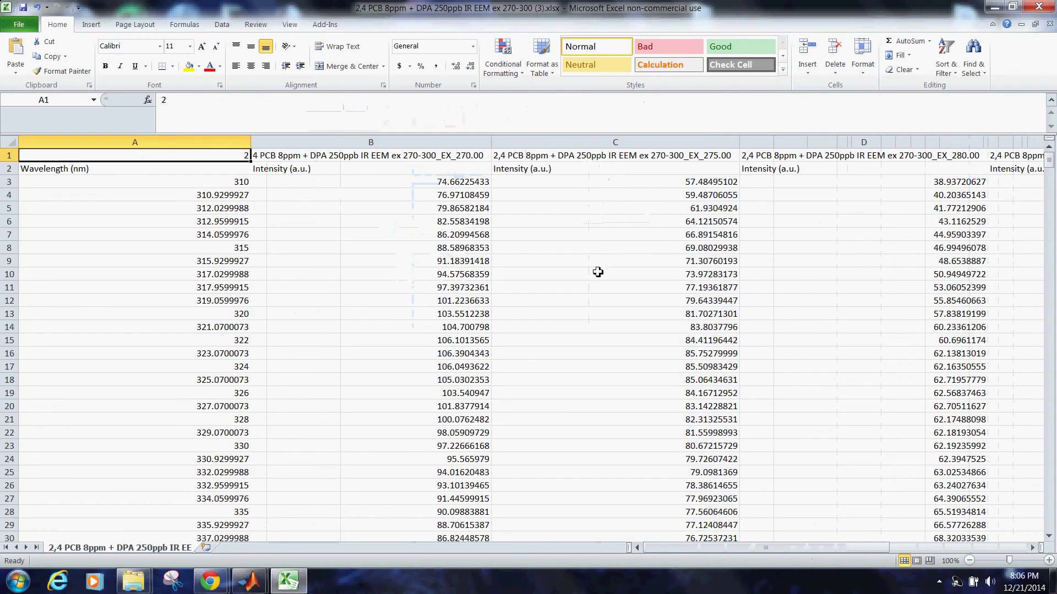
{"action": "key", "text": "Down"}
{"action": "key", "text": "Down"}
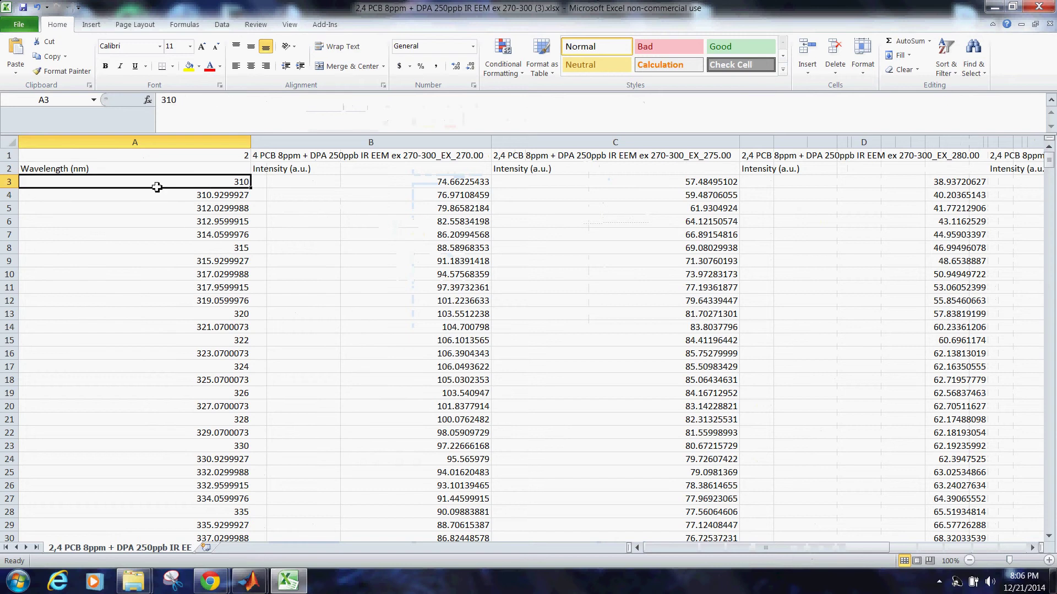
{"action": "left_click_drag", "start_coordinate": [157, 192], "coordinate": [266, 460]}
{"action": "left_click", "coordinate": [188, 337]}
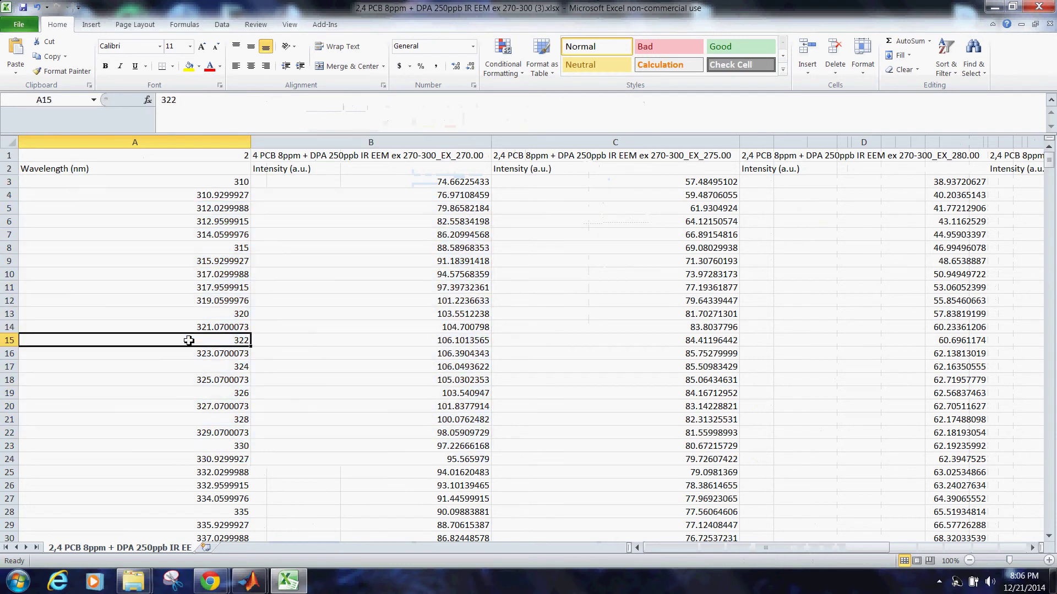
{"action": "left_click", "coordinate": [206, 186]}
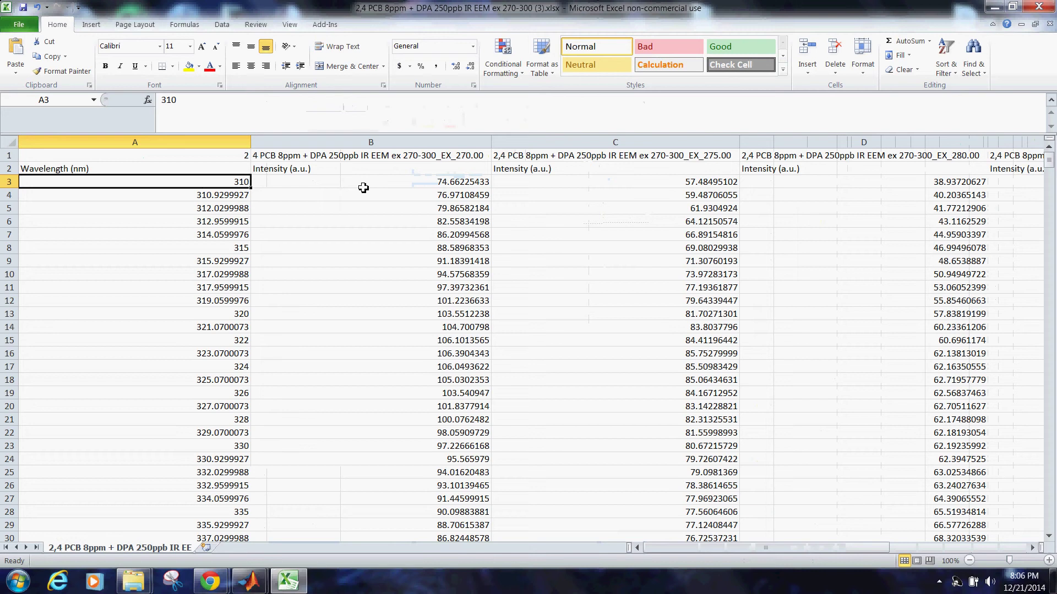
{"action": "left_click", "coordinate": [362, 185]}
{"action": "left_click", "coordinate": [503, 186]}
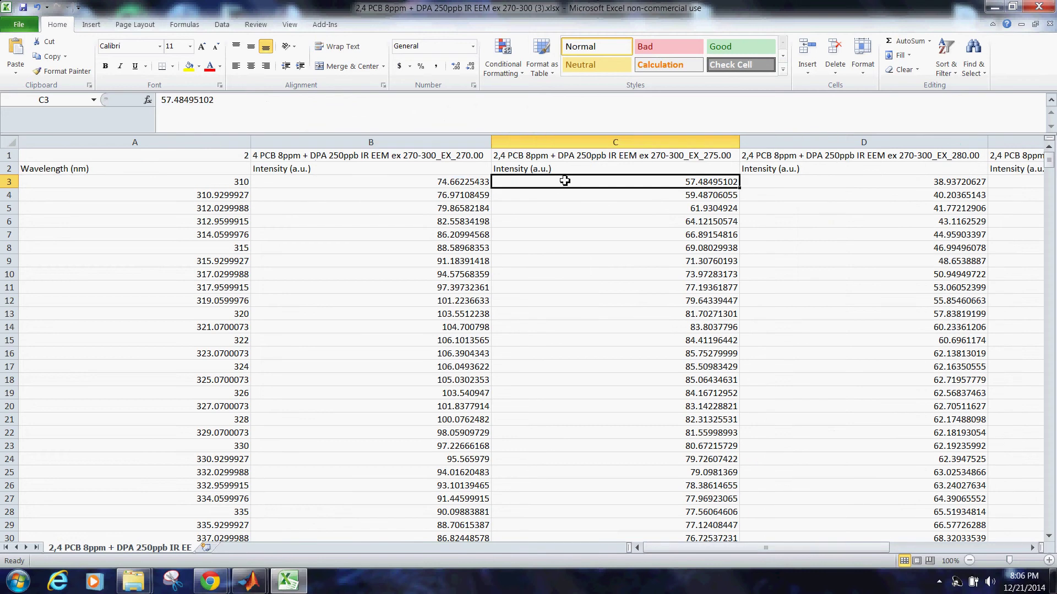
{"action": "left_click", "coordinate": [842, 182]}
{"action": "left_click_drag", "start_coordinate": [471, 184], "coordinate": [498, 433]}
{"action": "left_click", "coordinate": [349, 315]}
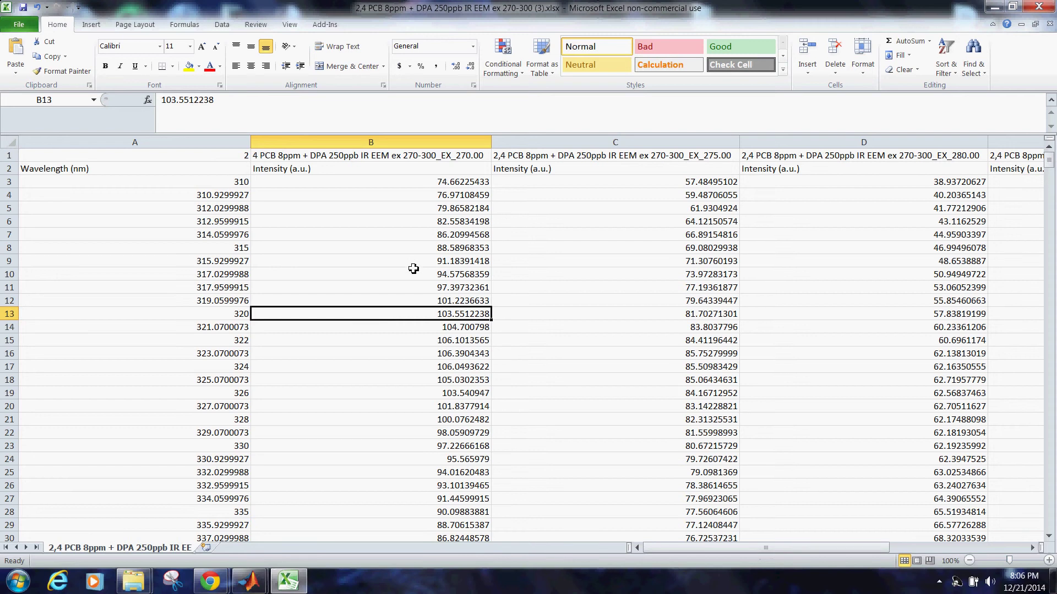
{"action": "left_click", "coordinate": [402, 156]}
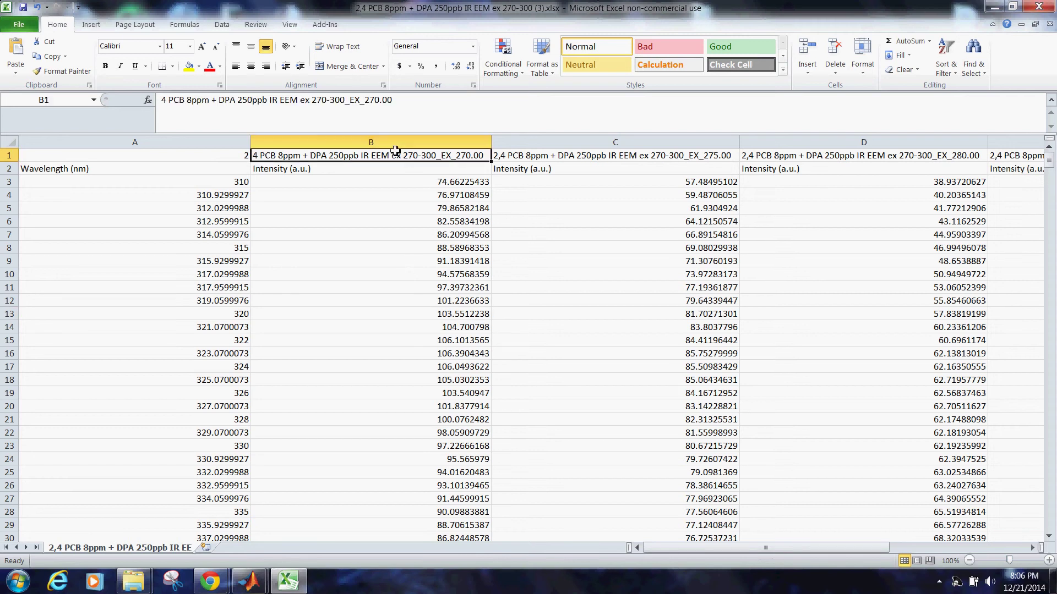
Step: Strip the scan-title label from B1, C1 and D1, leaving 270.00, 275.00 and 280.00
{"action": "left_click", "coordinate": [387, 103]}
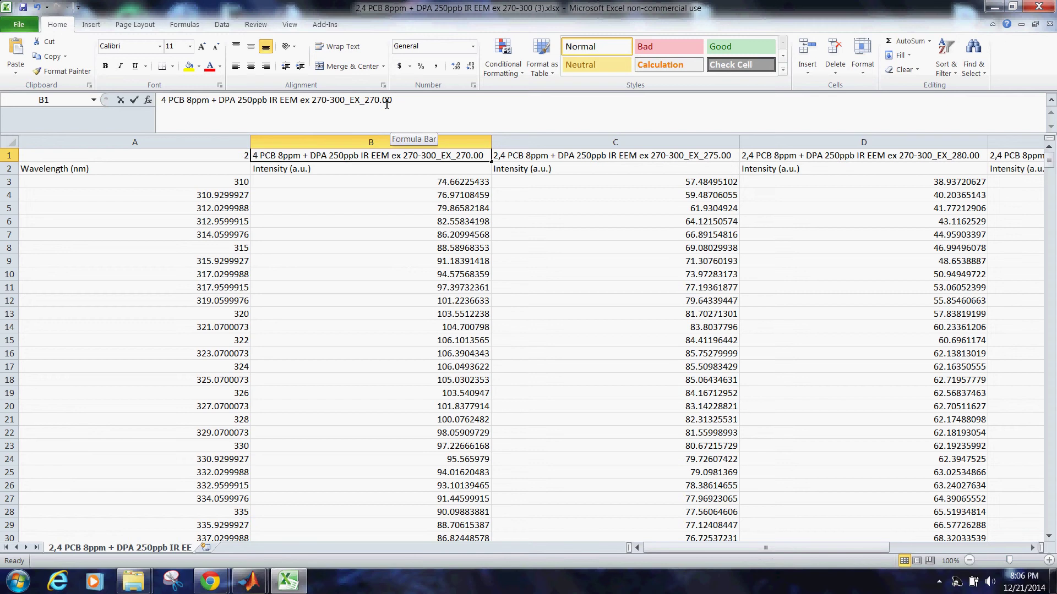
{"action": "left_click", "coordinate": [156, 104], "text": "shift"}
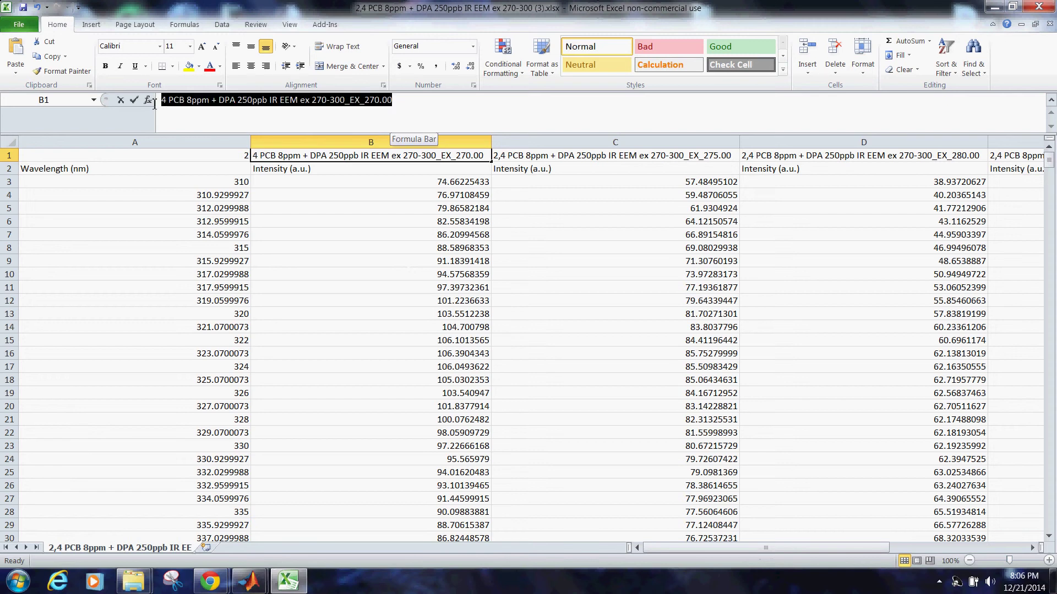
{"action": "left_click", "coordinate": [476, 99]}
{"action": "left_click_drag", "start_coordinate": [364, 102], "coordinate": [118, 106]}
{"action": "key", "text": "BackSpace"}
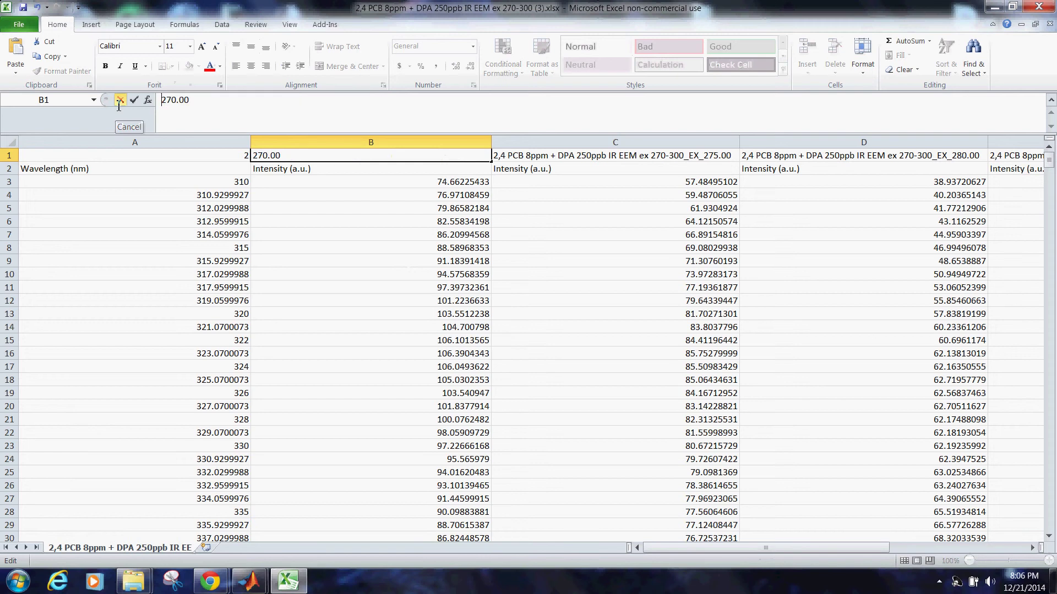
{"action": "left_click", "coordinate": [638, 157]}
{"action": "left_click_drag", "start_coordinate": [372, 102], "coordinate": [160, 100]}
{"action": "key", "text": "BackSpace"}
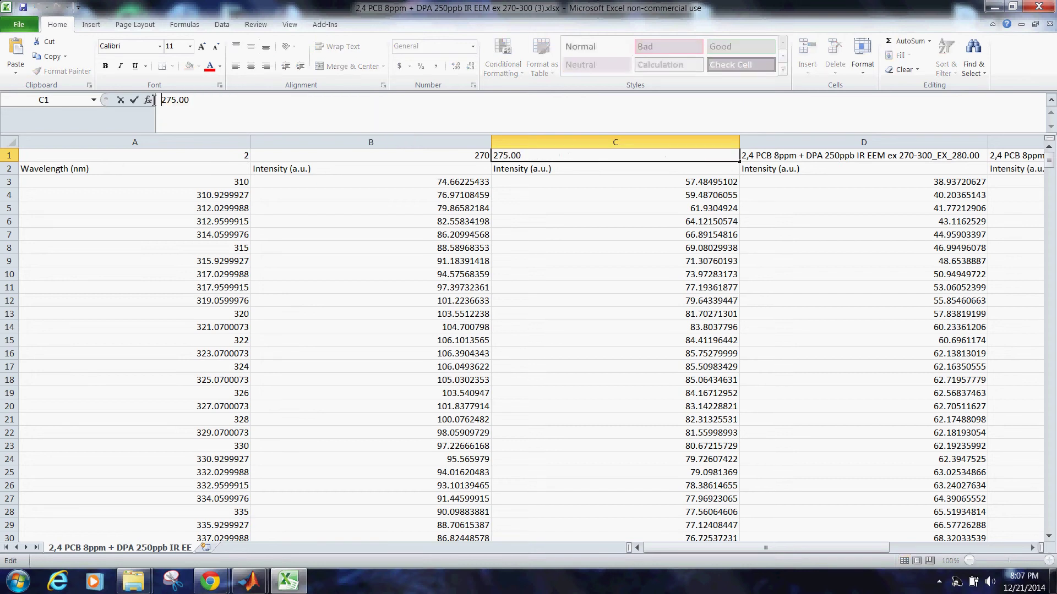
{"action": "left_click", "coordinate": [897, 156]}
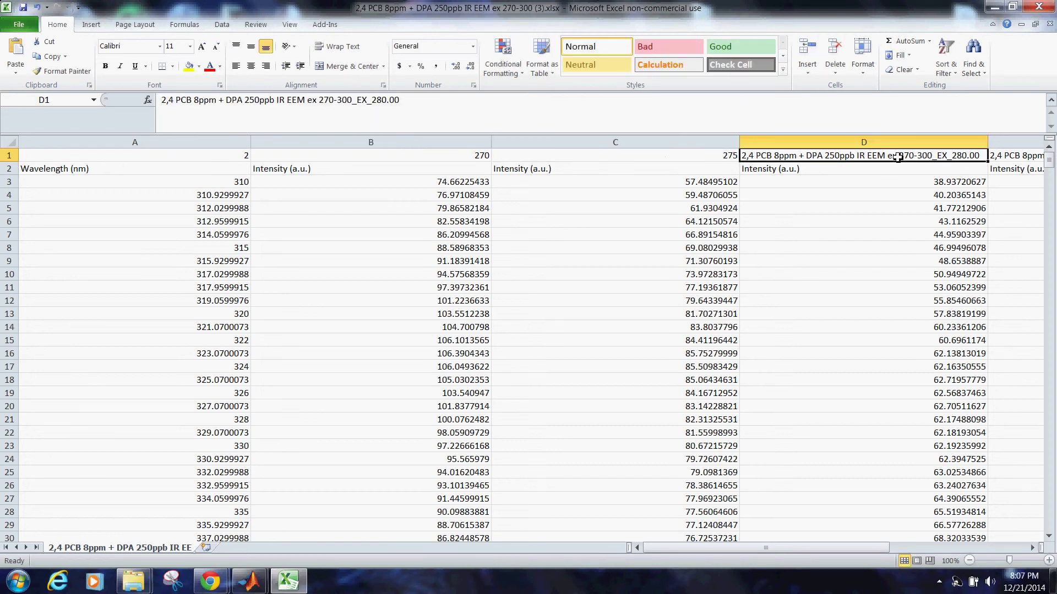
{"action": "left_click_drag", "start_coordinate": [372, 101], "coordinate": [193, 91]}
{"action": "key", "text": "BackSpace"}
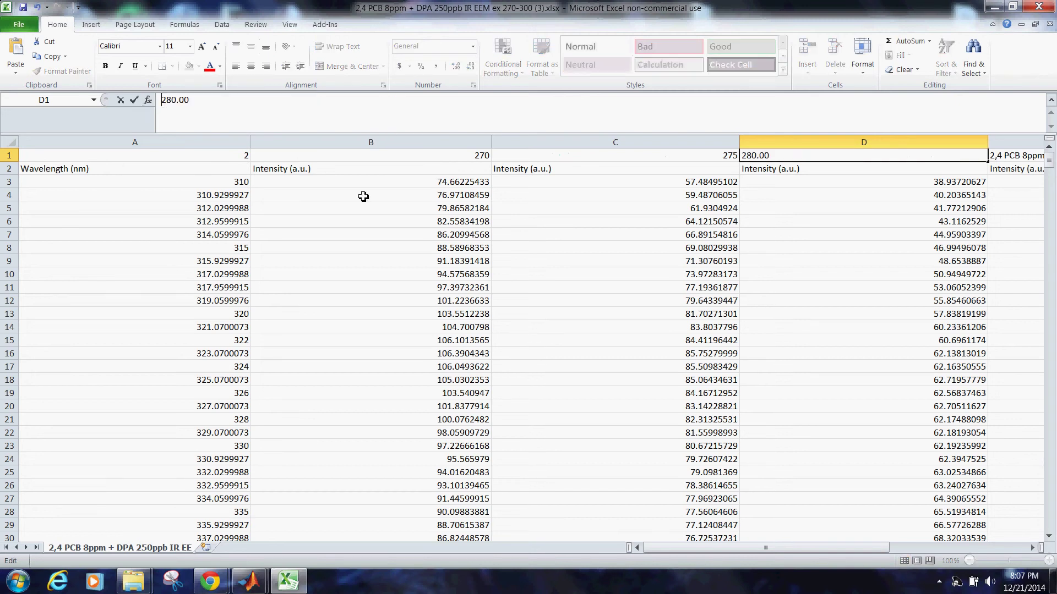
{"action": "left_click", "coordinate": [1033, 548]}
{"action": "left_click", "coordinate": [1032, 548]}
{"action": "left_click", "coordinate": [1033, 548]}
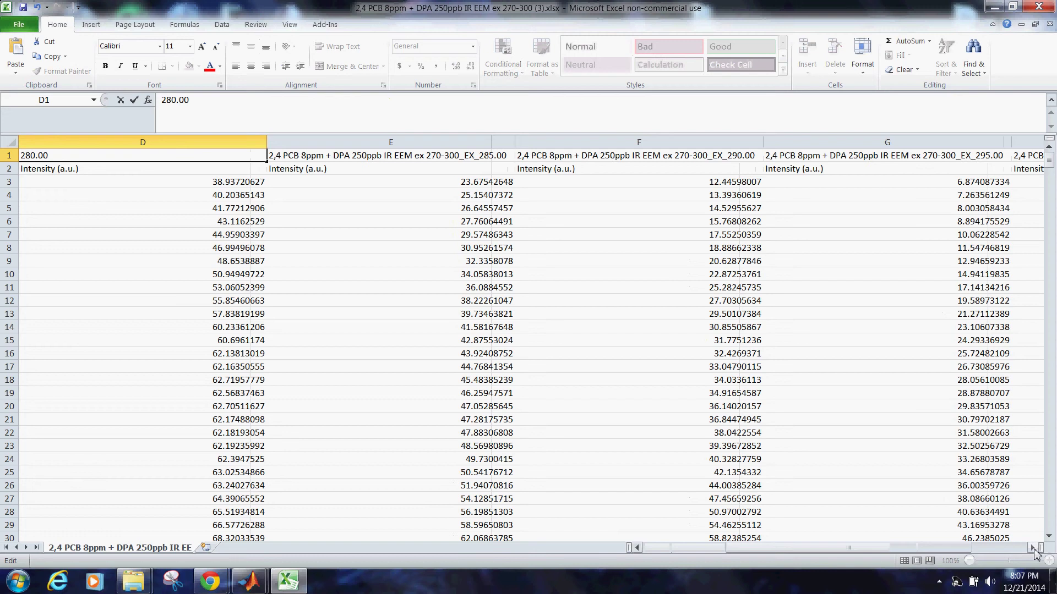
Step: Replace the E1 and F1 headers with 285 and 290
{"action": "left_click", "coordinate": [473, 155]}
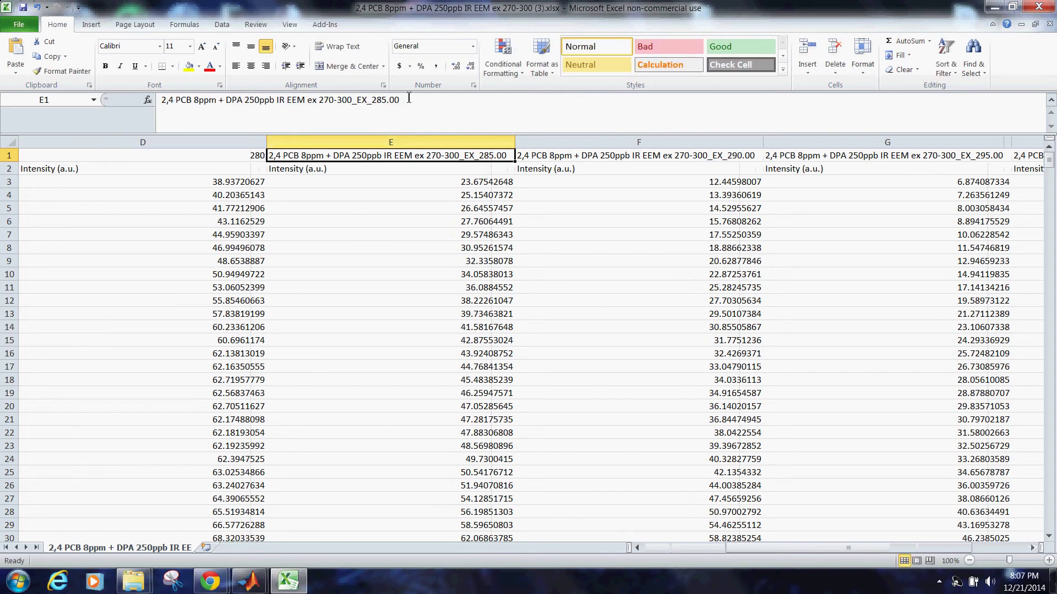
{"action": "left_click_drag", "start_coordinate": [408, 98], "coordinate": [160, 112]}
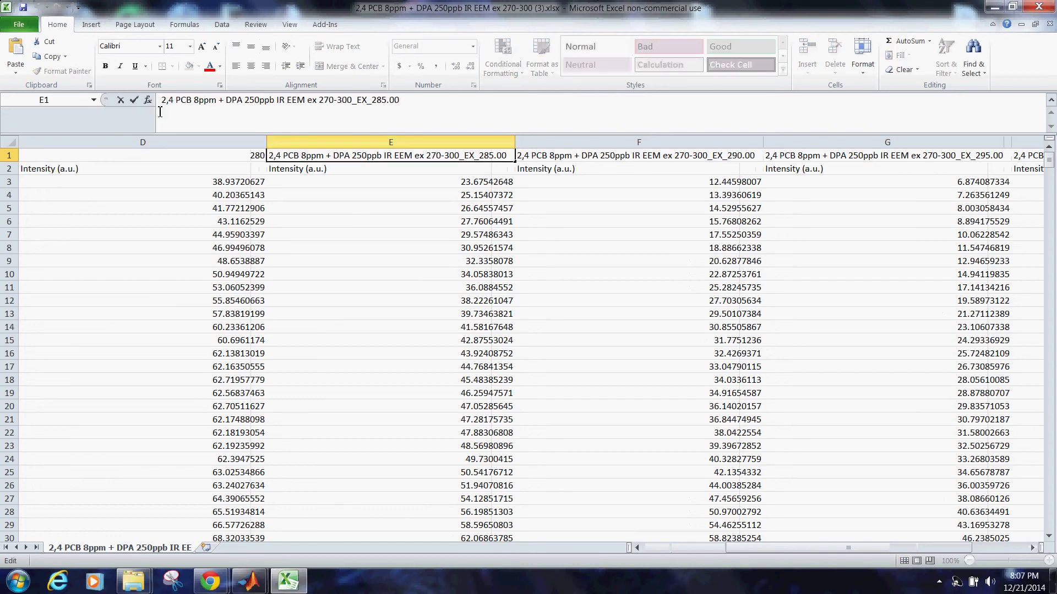
{"action": "type", "text": "285"}
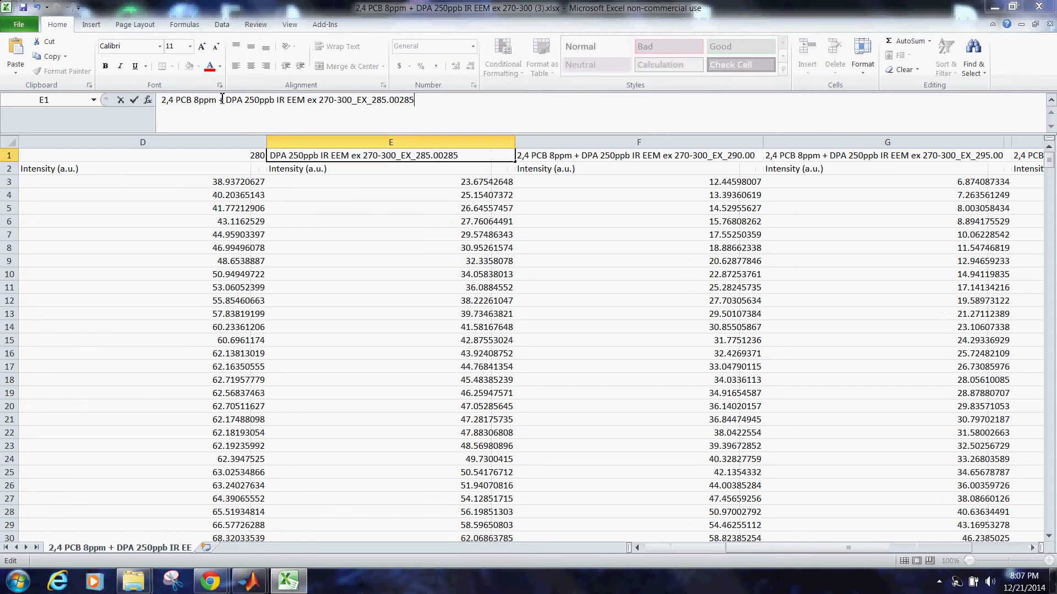
{"action": "left_click_drag", "start_coordinate": [161, 102], "coordinate": [527, 104]}
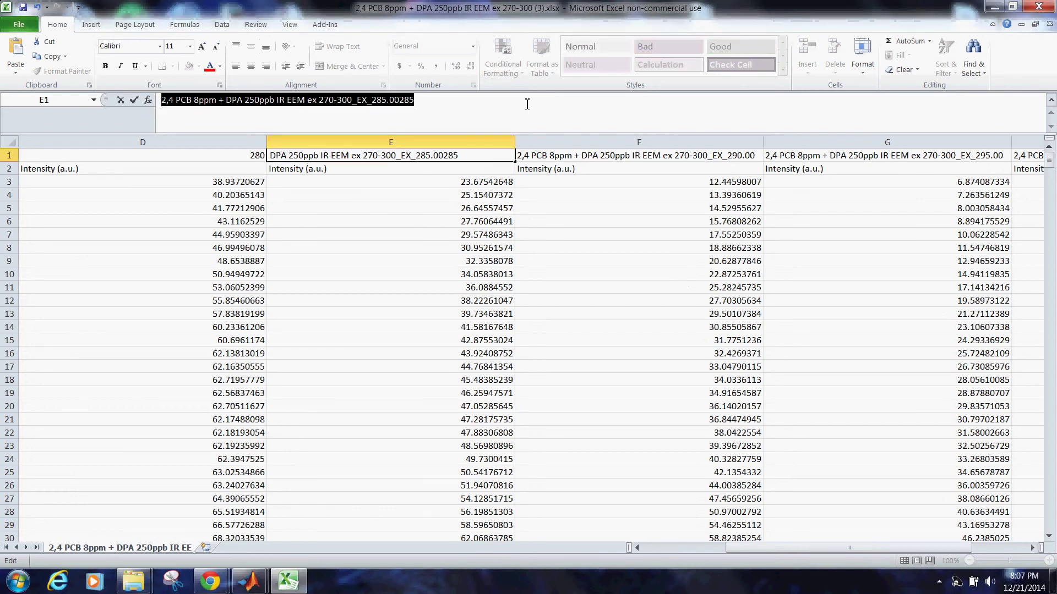
{"action": "type", "text": "285"}
{"action": "key", "text": "Return"}
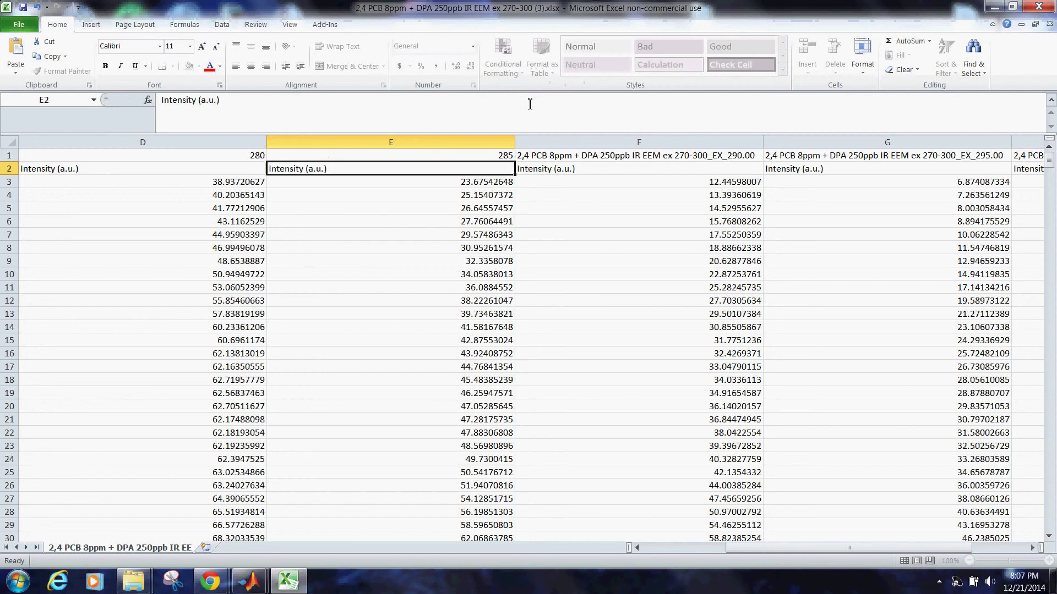
{"action": "left_click", "coordinate": [641, 159]}
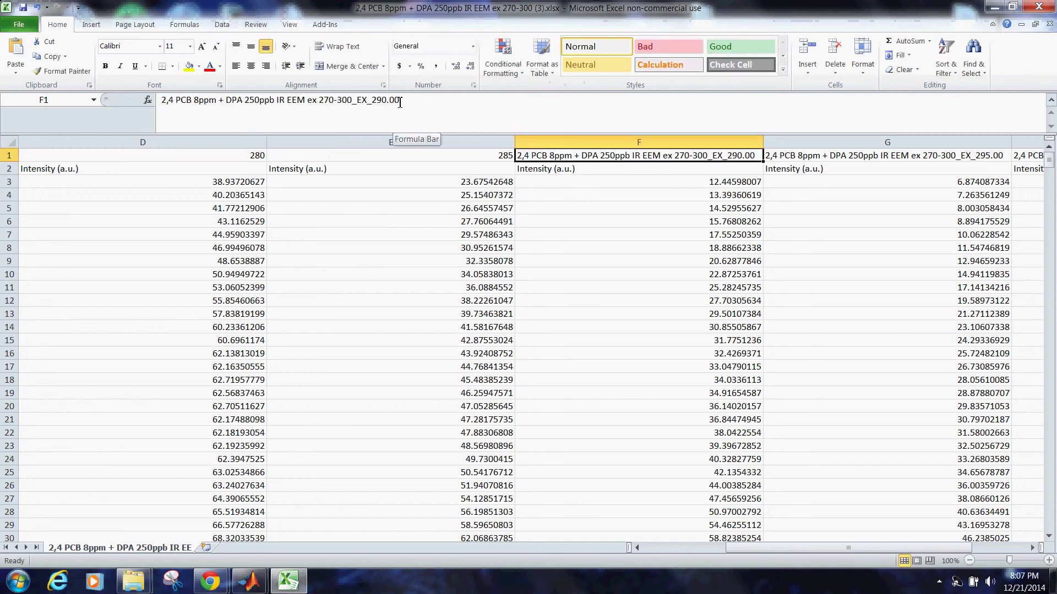
{"action": "left_click_drag", "start_coordinate": [402, 101], "coordinate": [138, 108]}
{"action": "type", "text": "290"}
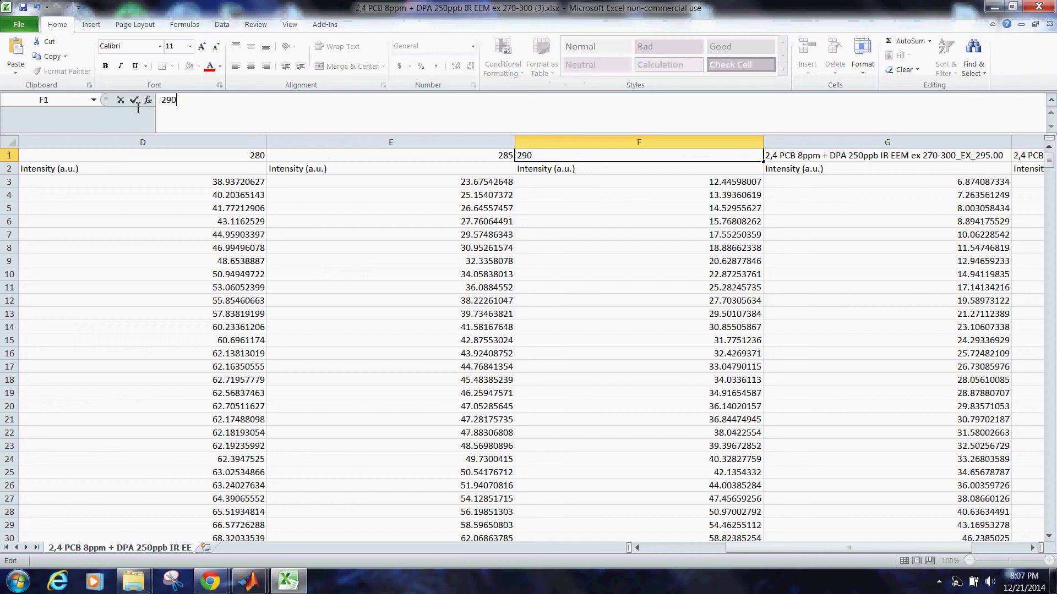
{"action": "key", "text": "Return"}
Step: Set the G1 and H1 headers to 295
{"action": "left_click", "coordinate": [798, 155]}
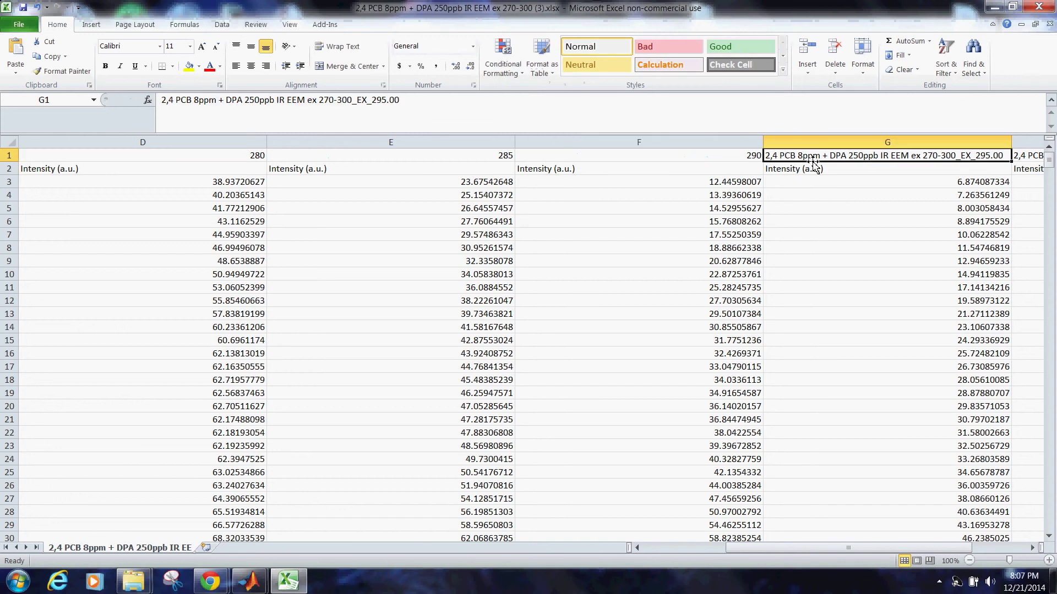
{"action": "left_click_drag", "start_coordinate": [404, 101], "coordinate": [67, 100]}
{"action": "type", "text": "2"}
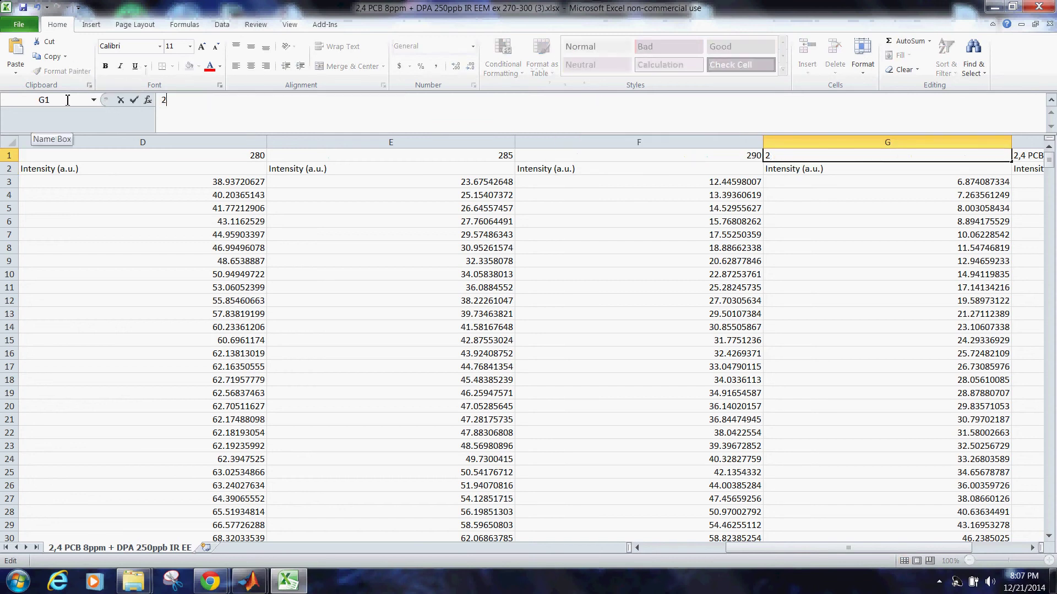
{"action": "type", "text": "95"}
{"action": "key", "text": "Return"}
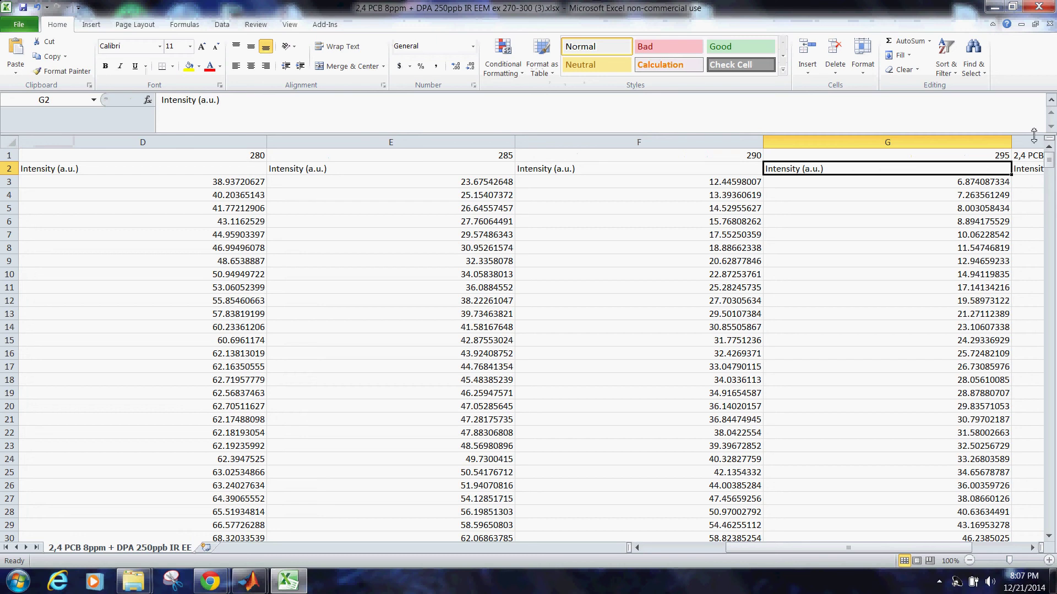
{"action": "left_click", "coordinate": [1034, 156]}
{"action": "left_click_drag", "start_coordinate": [402, 107], "coordinate": [157, 102]}
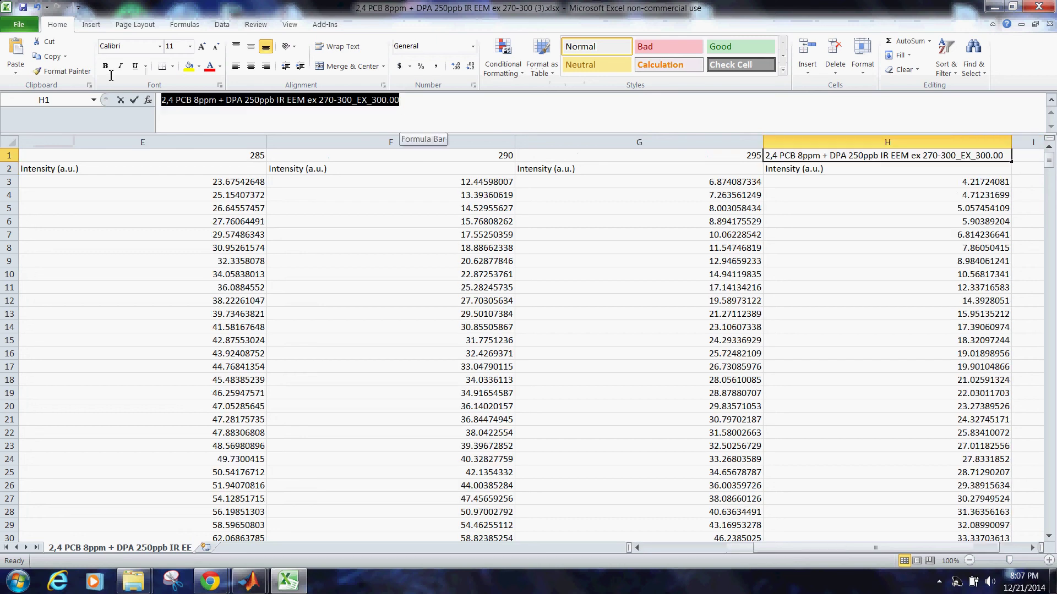
{"action": "type", "text": "295"}
{"action": "key", "text": "Return"}
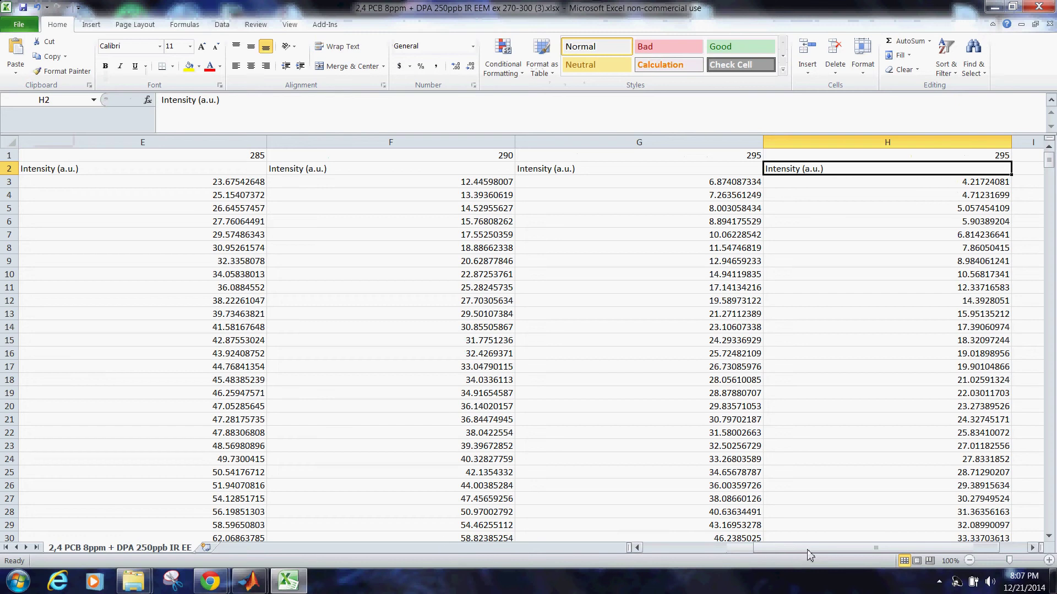
{"action": "left_click_drag", "start_coordinate": [875, 547], "coordinate": [765, 547]}
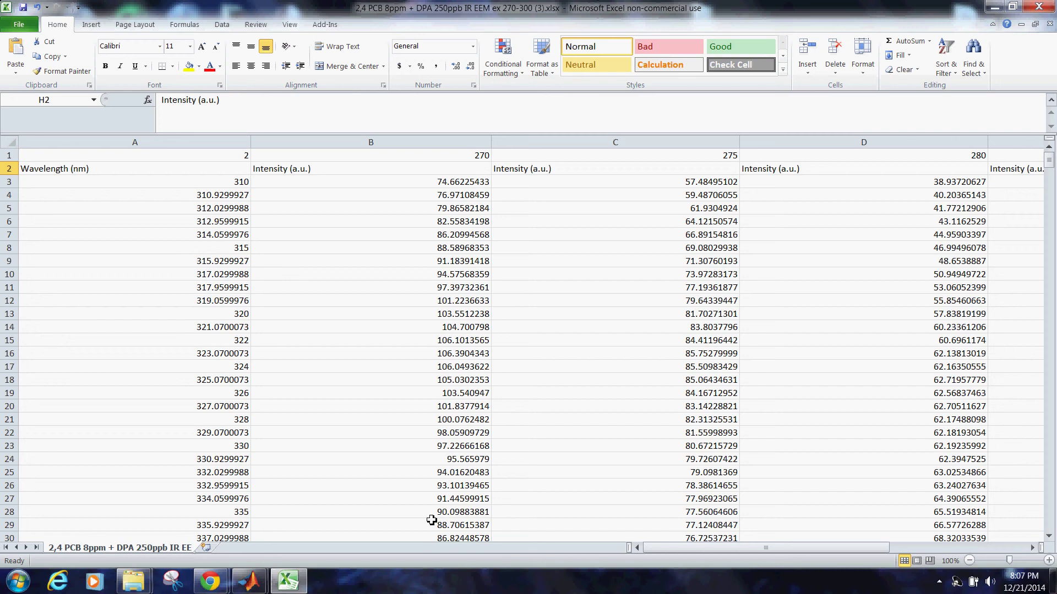
Step: Delete the stray 2 from cell A1, leaving it empty
{"action": "left_click", "coordinate": [200, 158]}
{"action": "left_click", "coordinate": [212, 118]}
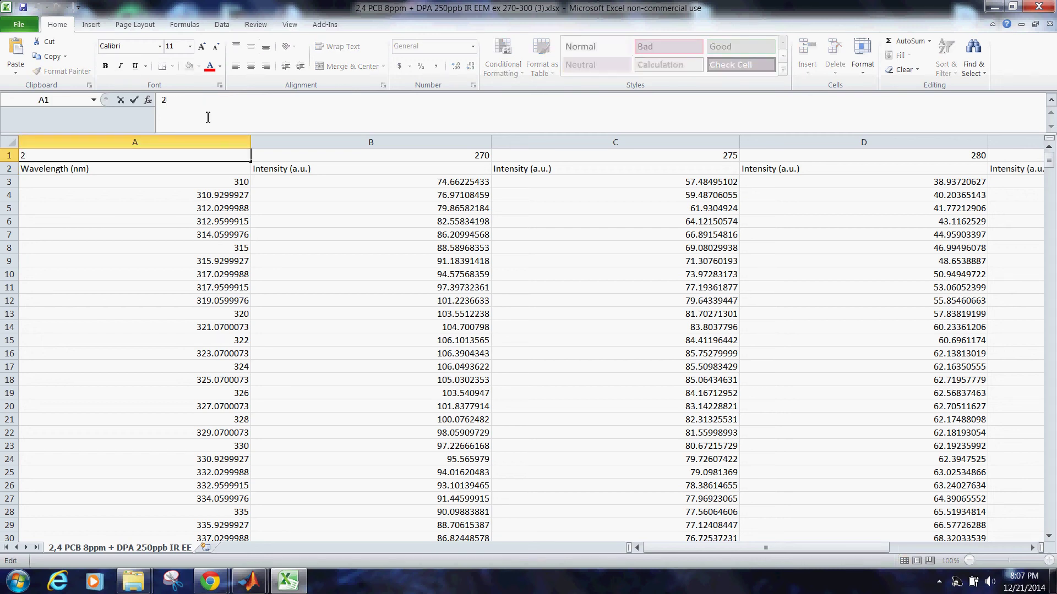
{"action": "key", "text": "BackSpace"}
{"action": "left_click", "coordinate": [334, 159]}
{"action": "left_click", "coordinate": [656, 159]}
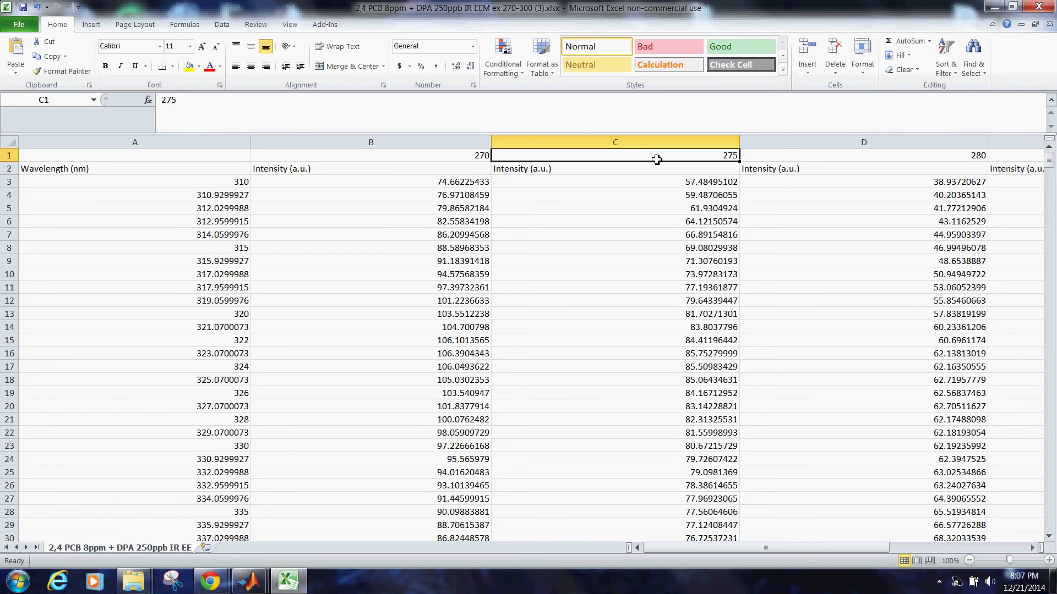
Step: Clear the Wavelength (nm) and Intensity (a.u.) labels in A2:H2 and delete row 2
{"action": "left_click", "coordinate": [808, 159]}
{"action": "left_click_drag", "start_coordinate": [100, 182], "coordinate": [118, 470]}
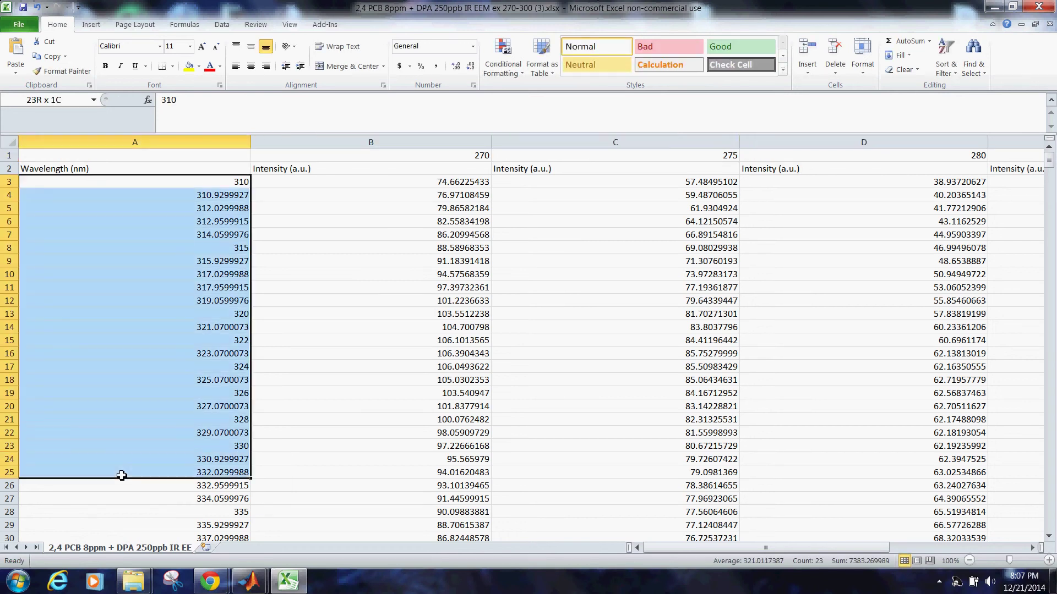
{"action": "left_click", "coordinate": [73, 167]}
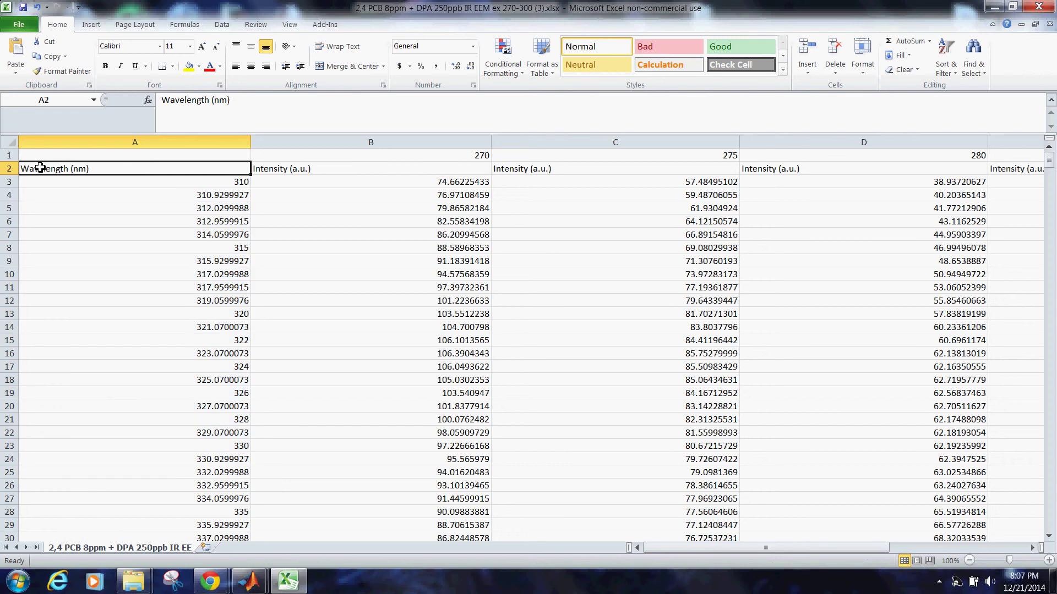
{"action": "left_click_drag", "start_coordinate": [79, 169], "coordinate": [732, 170]}
{"action": "left_click_drag", "start_coordinate": [473, 172], "coordinate": [470, 167]}
{"action": "key", "text": "Delete"}
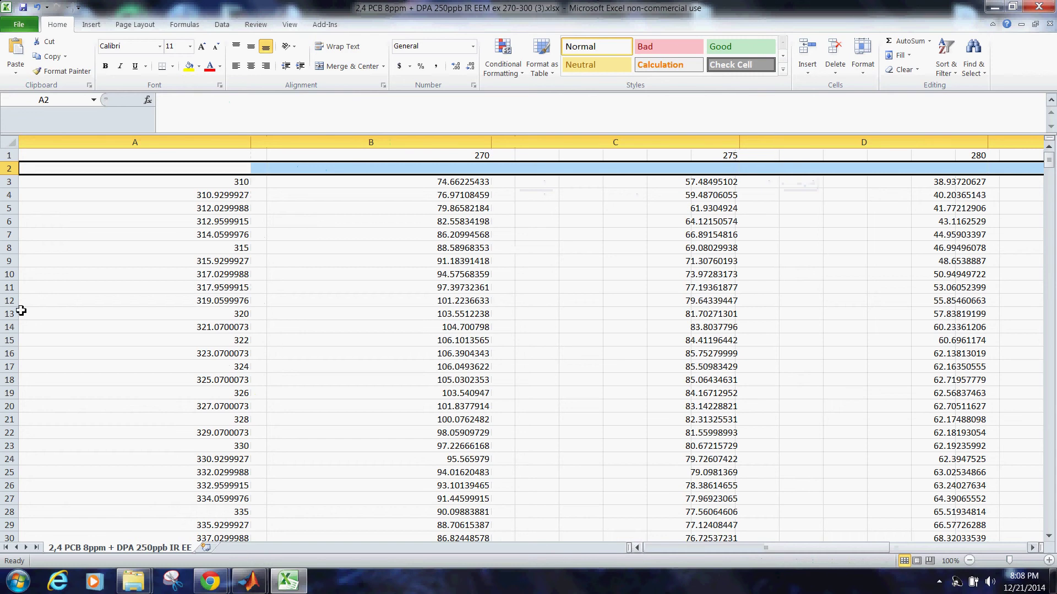
{"action": "right_click", "coordinate": [9, 169]}
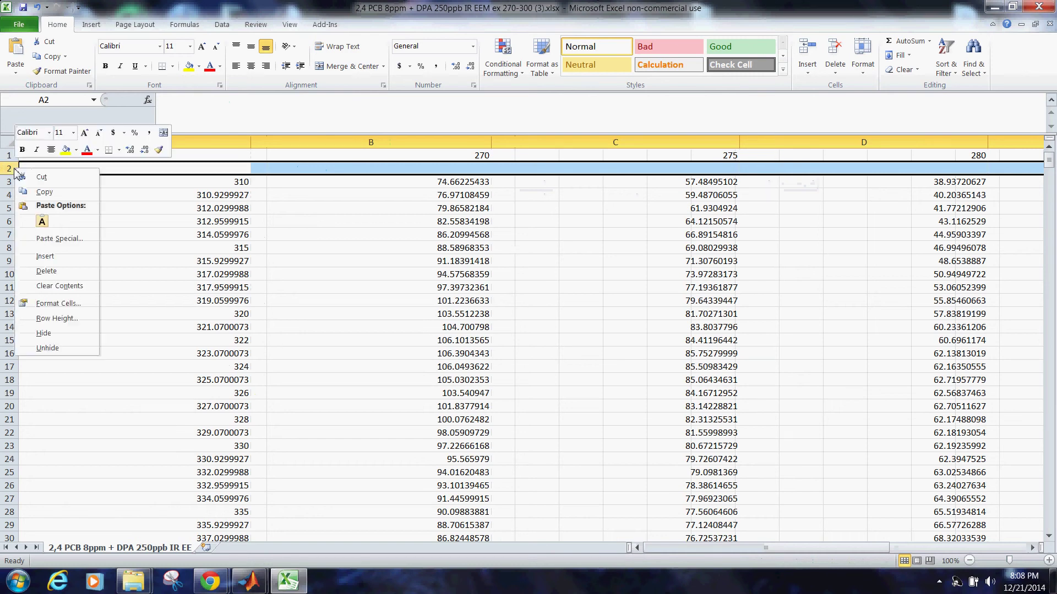
{"action": "left_click", "coordinate": [50, 271]}
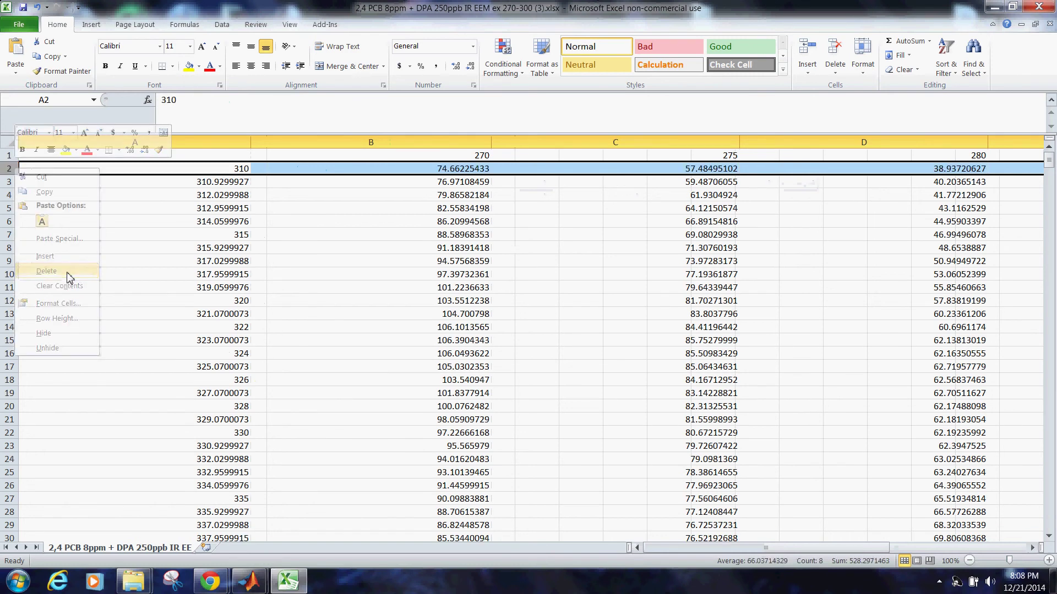
{"action": "left_click", "coordinate": [260, 240]}
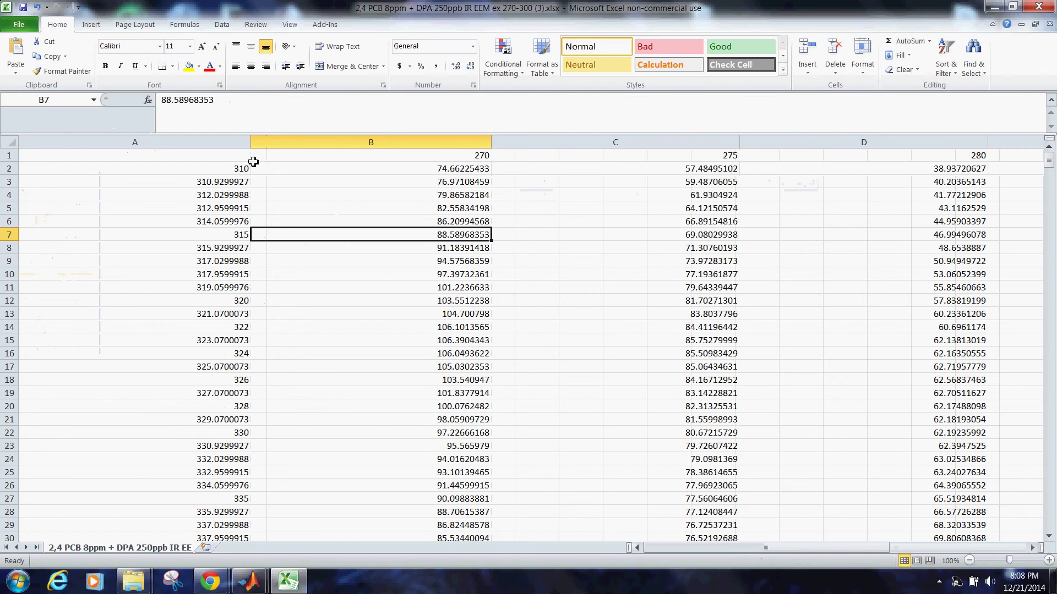
{"action": "left_click", "coordinate": [30, 158]}
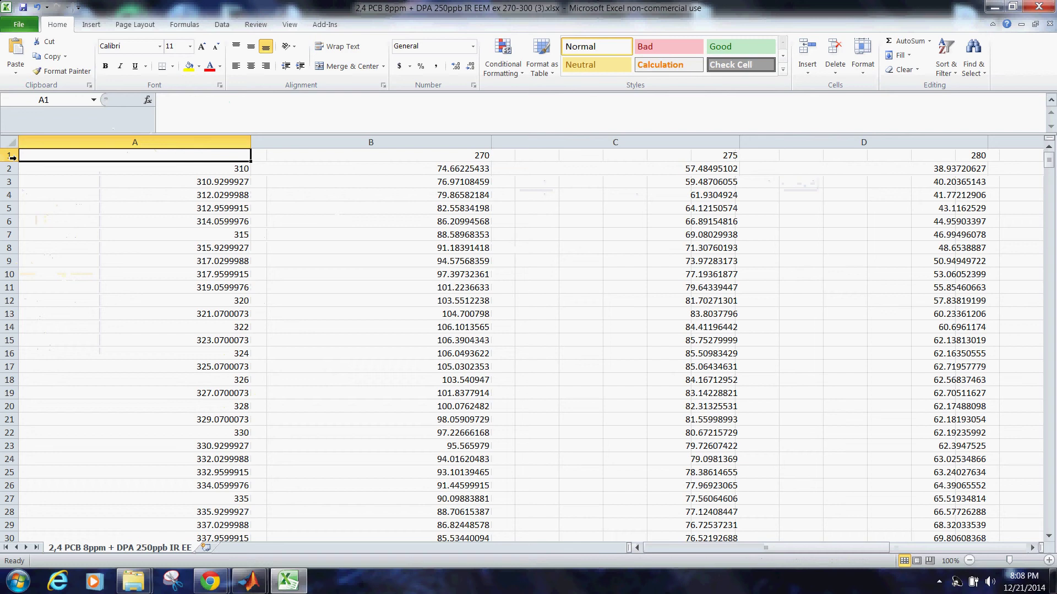
{"action": "left_click", "coordinate": [11, 158]}
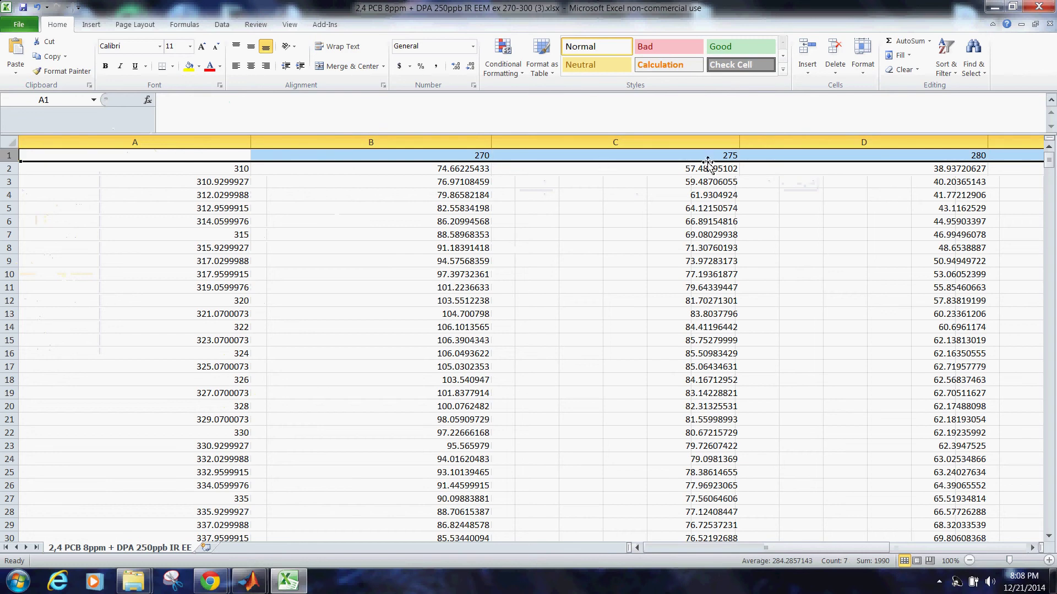
{"action": "left_click", "coordinate": [210, 141]}
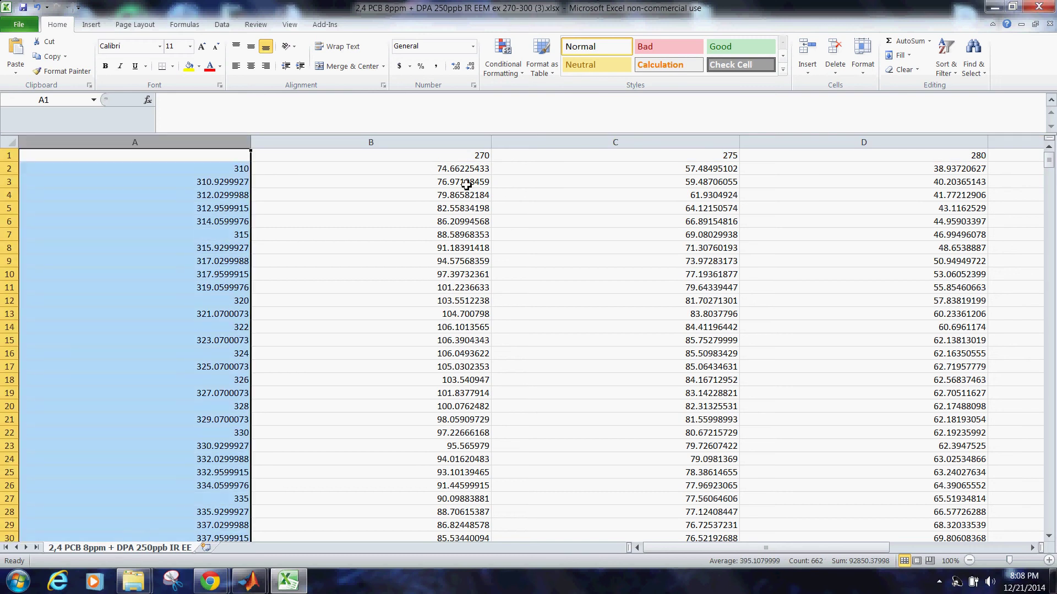
{"action": "left_click_drag", "start_coordinate": [465, 168], "coordinate": [963, 542]}
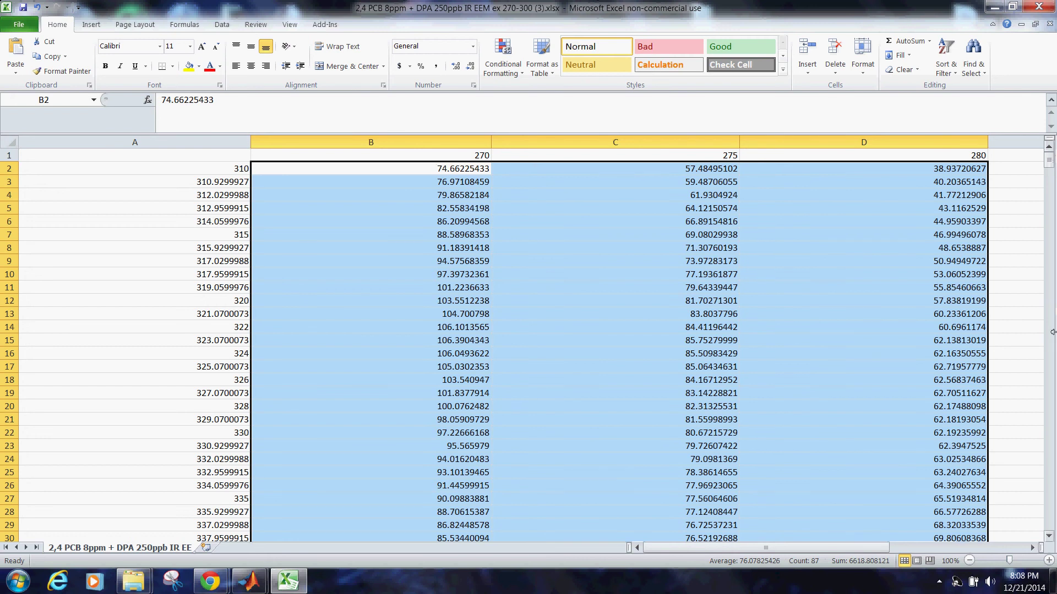
Step: Delete the instrument metadata and method-log text in A224:B257 below the data
{"action": "scroll", "coordinate": [1049, 536], "scroll_direction": "down", "scroll_amount": 4}
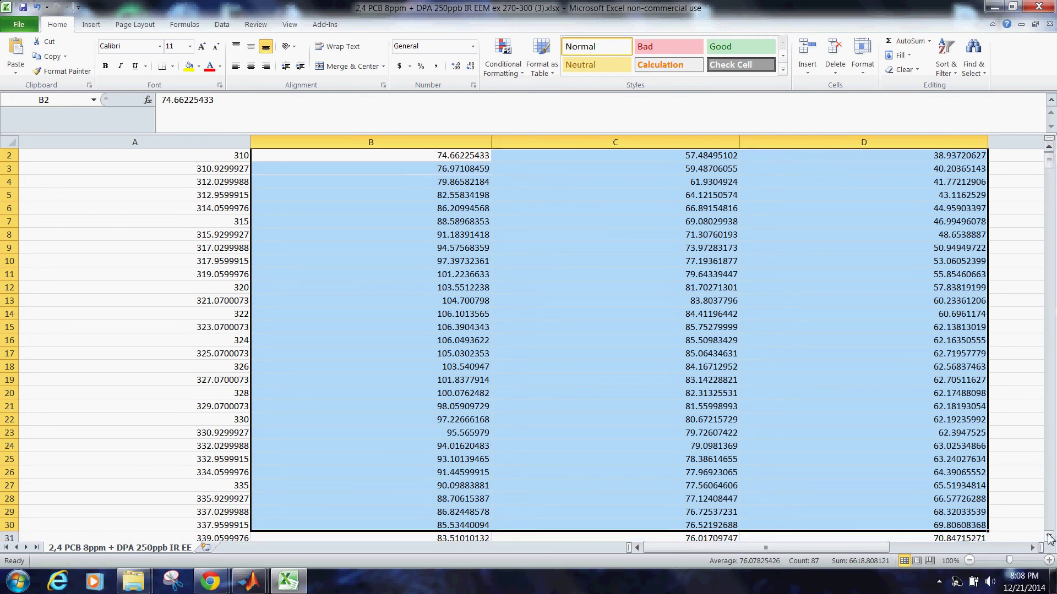
{"action": "scroll", "coordinate": [1049, 535], "scroll_direction": "down", "scroll_amount": 12}
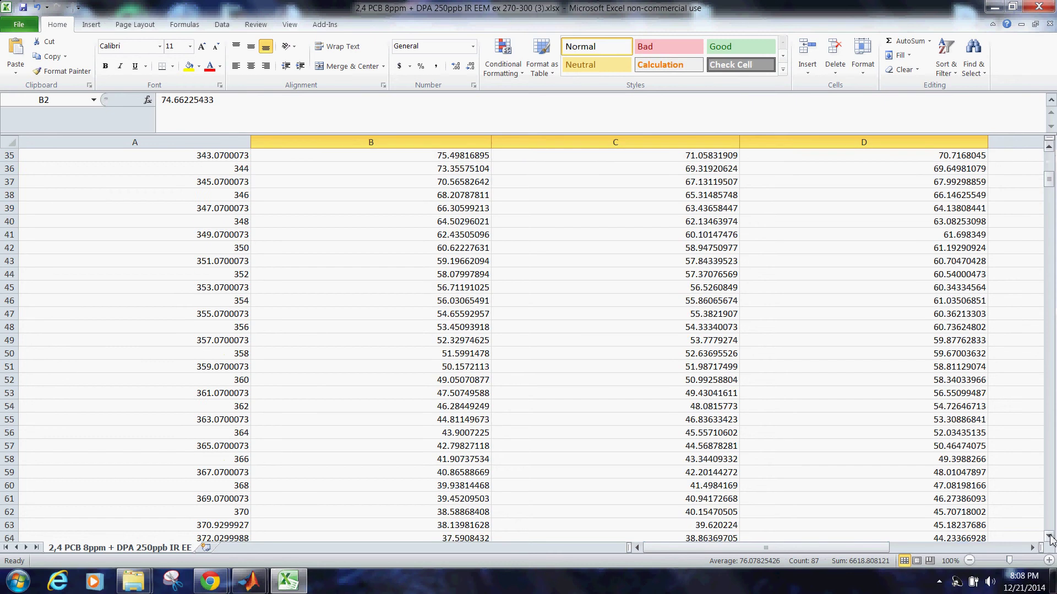
{"action": "scroll", "coordinate": [1049, 536], "scroll_direction": "down", "scroll_amount": 11}
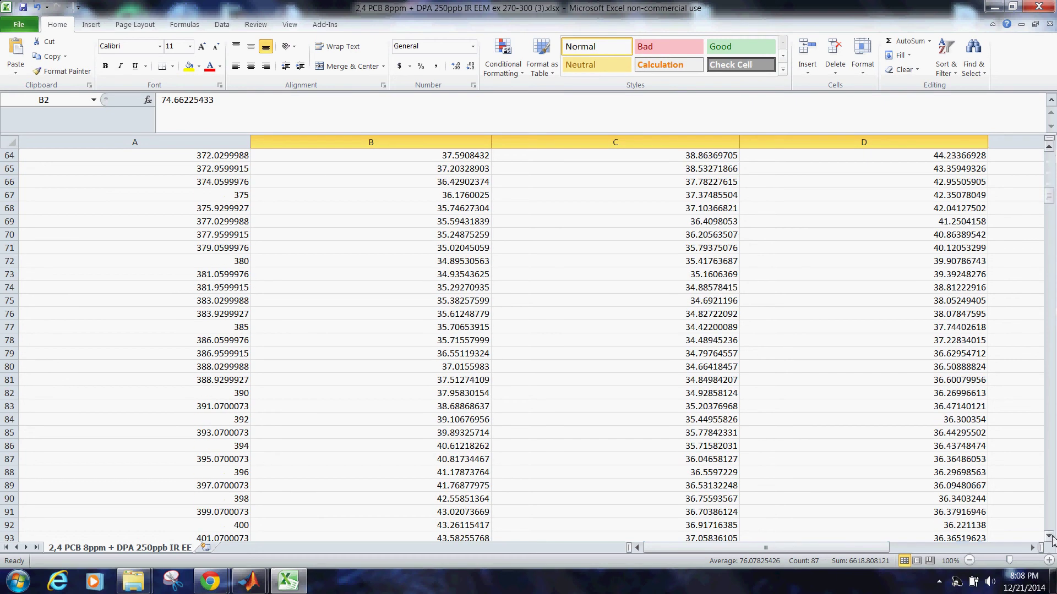
{"action": "scroll", "coordinate": [1053, 541], "scroll_direction": "down", "scroll_amount": 8}
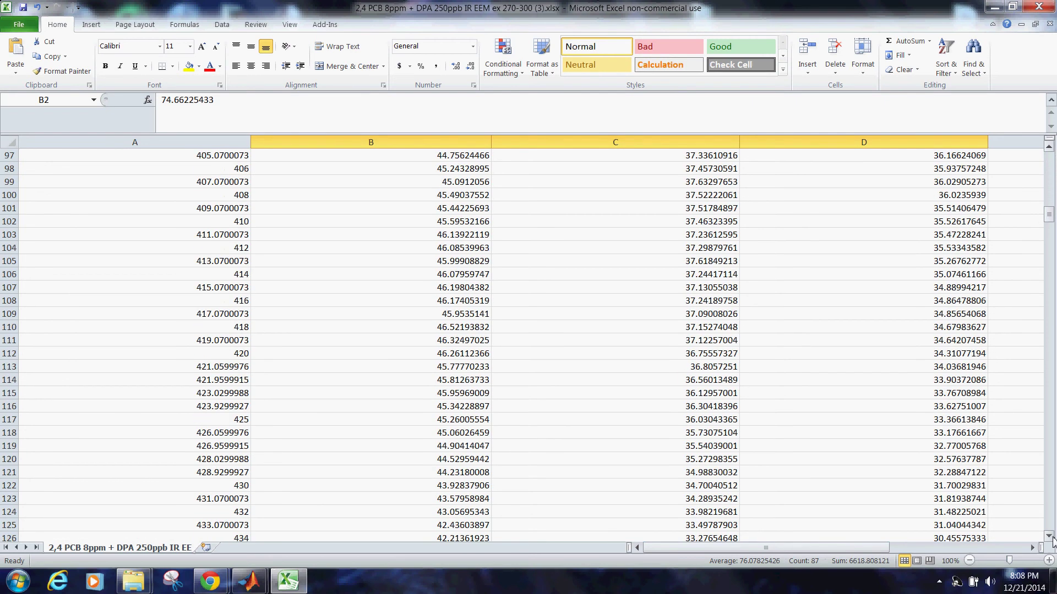
{"action": "left_click_drag", "start_coordinate": [1050, 220], "coordinate": [1053, 288]}
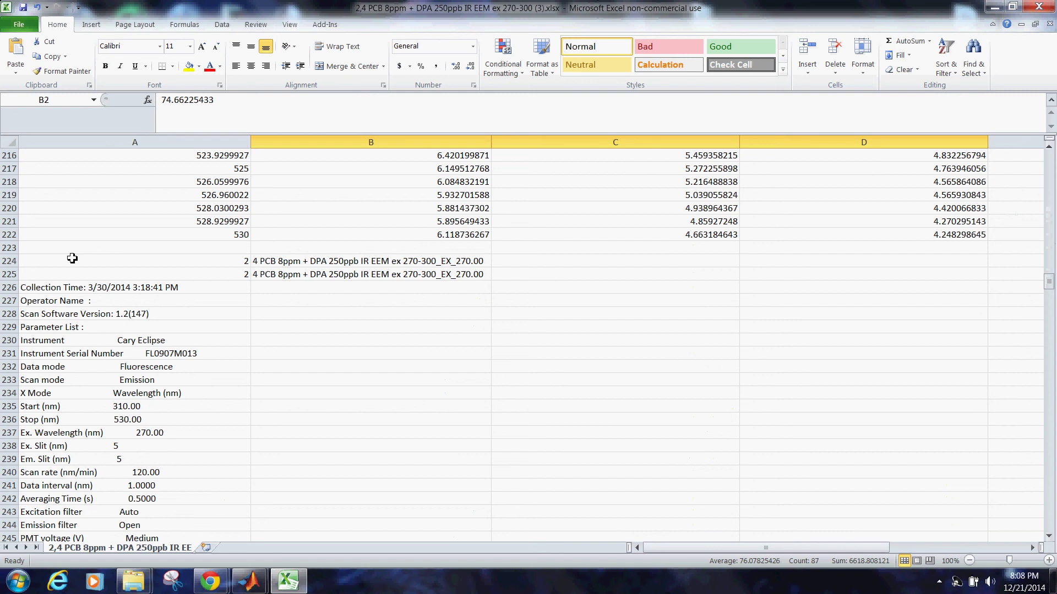
{"action": "left_click_drag", "start_coordinate": [43, 264], "coordinate": [471, 355]}
{"action": "key", "text": "Delete"}
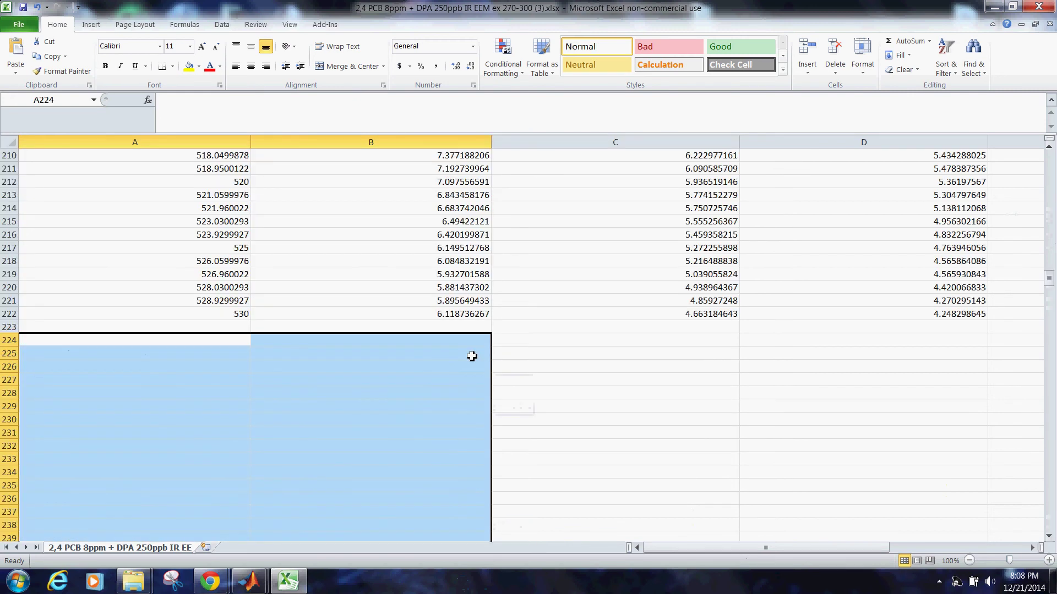
{"action": "left_click_drag", "start_coordinate": [1050, 282], "coordinate": [1050, 160]}
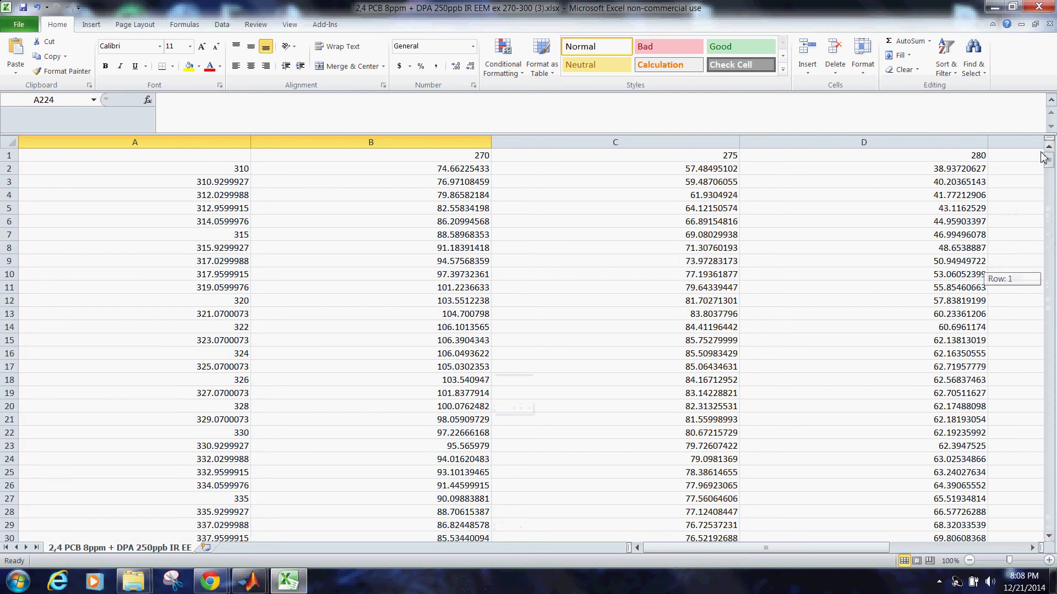
Step: Save As an Excel Workbook with the name ending changed from (3) to (4), overwriting the old copy
{"action": "left_click", "coordinate": [24, 28]}
{"action": "left_click", "coordinate": [38, 62]}
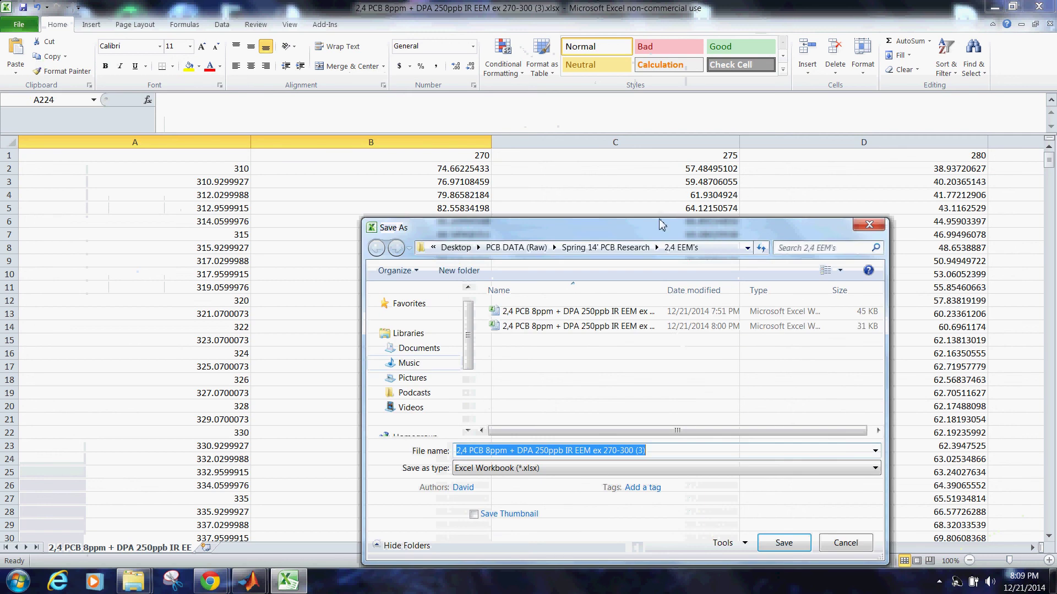
{"action": "left_click_drag", "start_coordinate": [662, 231], "coordinate": [589, 140]}
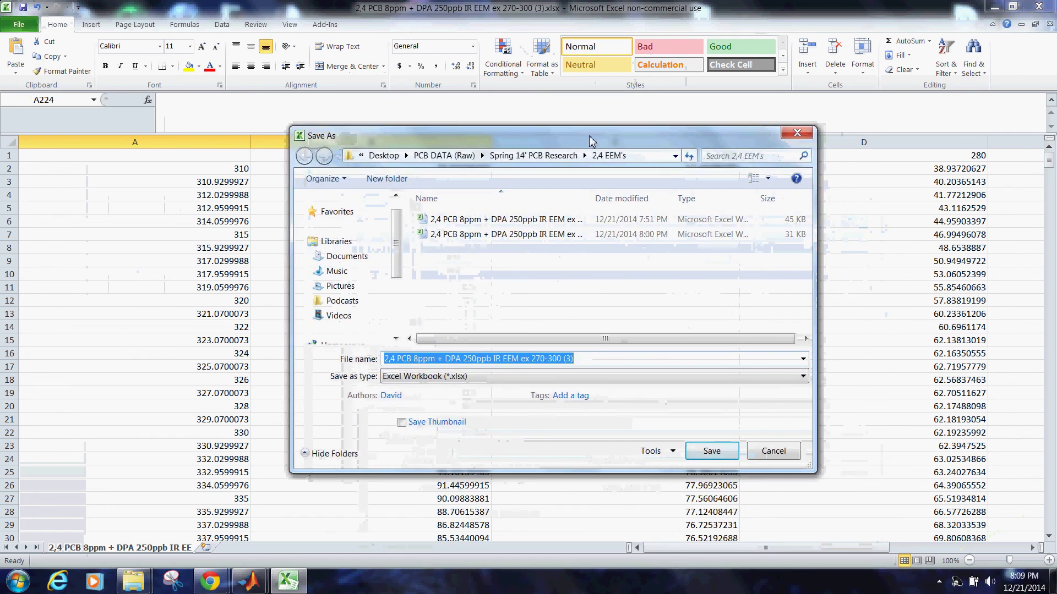
{"action": "left_click", "coordinate": [585, 361]}
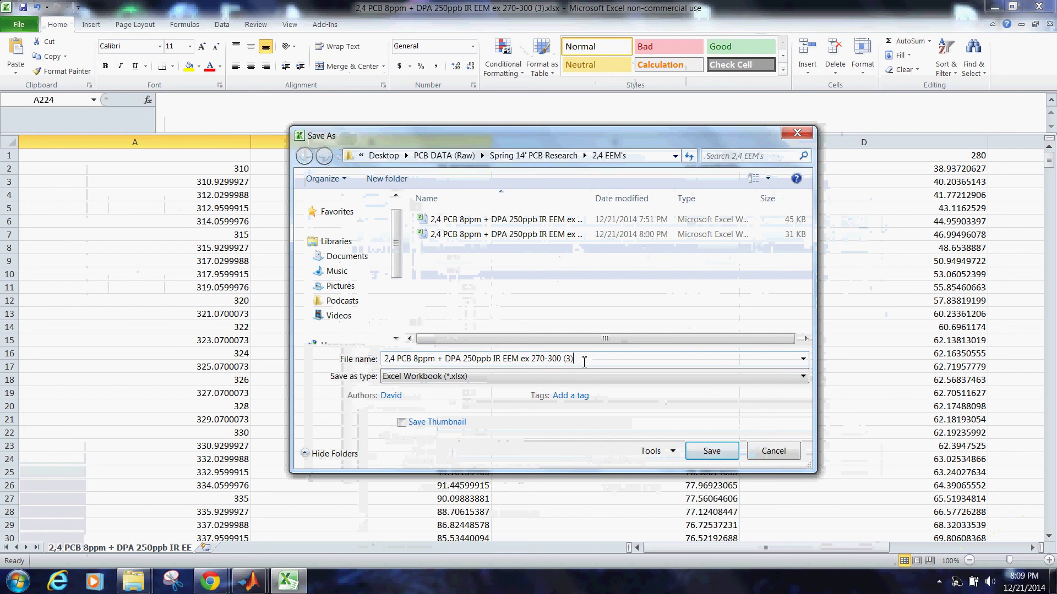
{"action": "key", "text": "BackSpace"}
{"action": "key", "text": "BackSpace"}
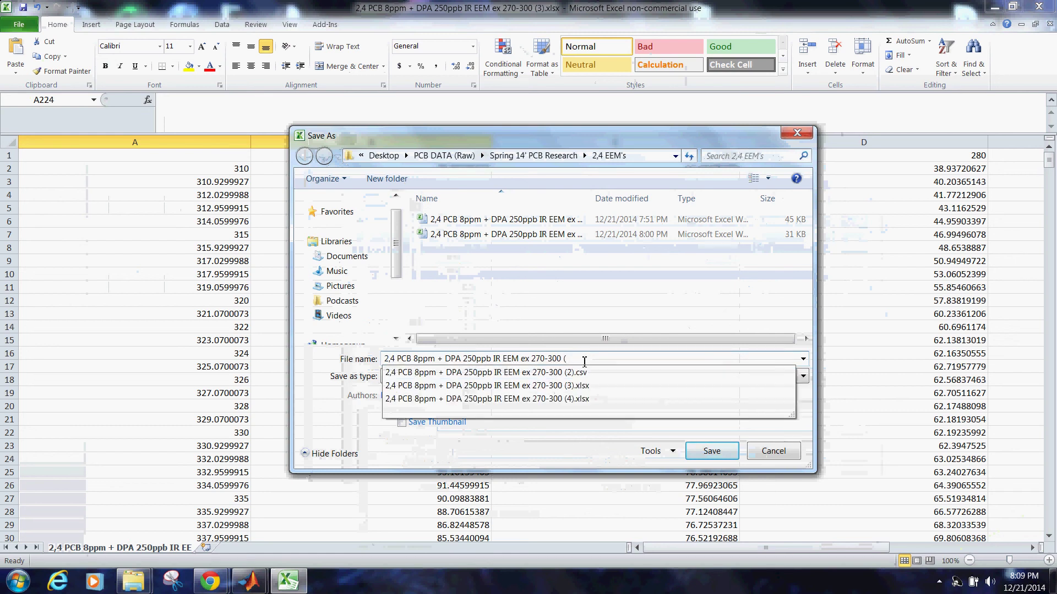
{"action": "type", "text": "4"}
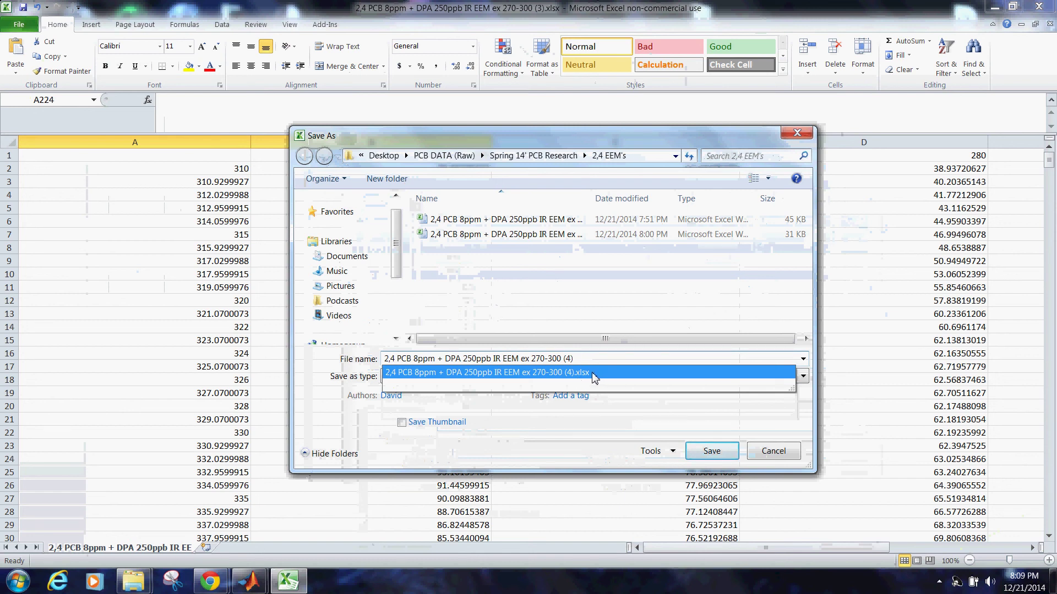
{"action": "left_click", "coordinate": [572, 379]}
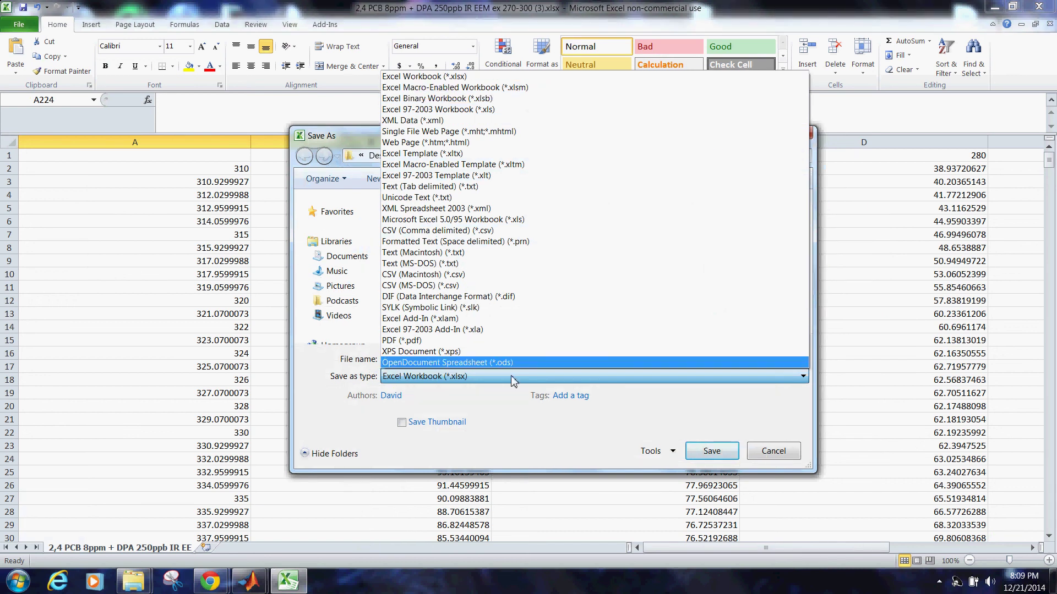
{"action": "left_click", "coordinate": [492, 379]}
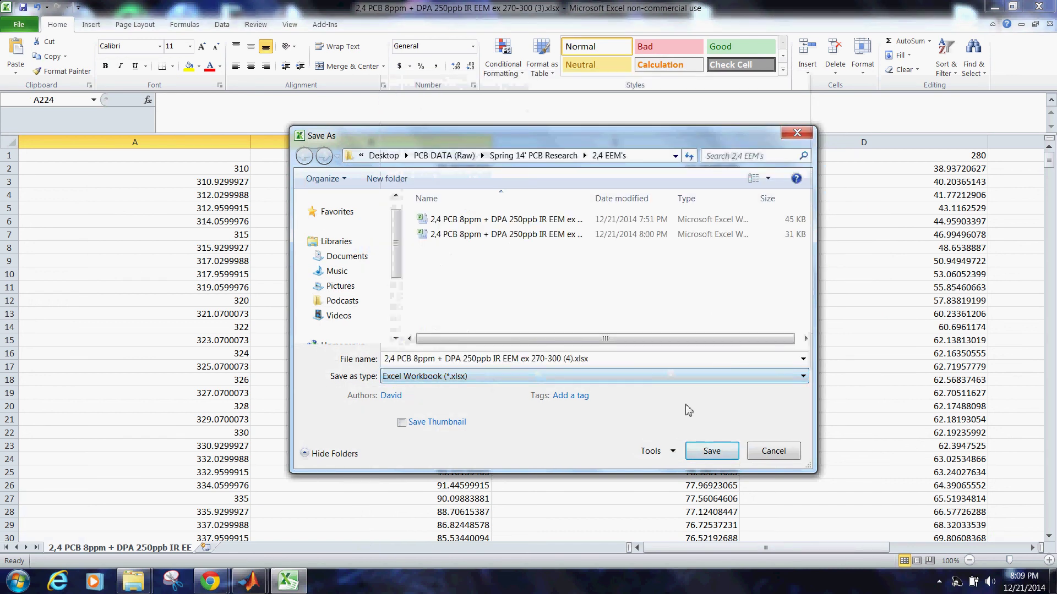
{"action": "left_click", "coordinate": [709, 455]}
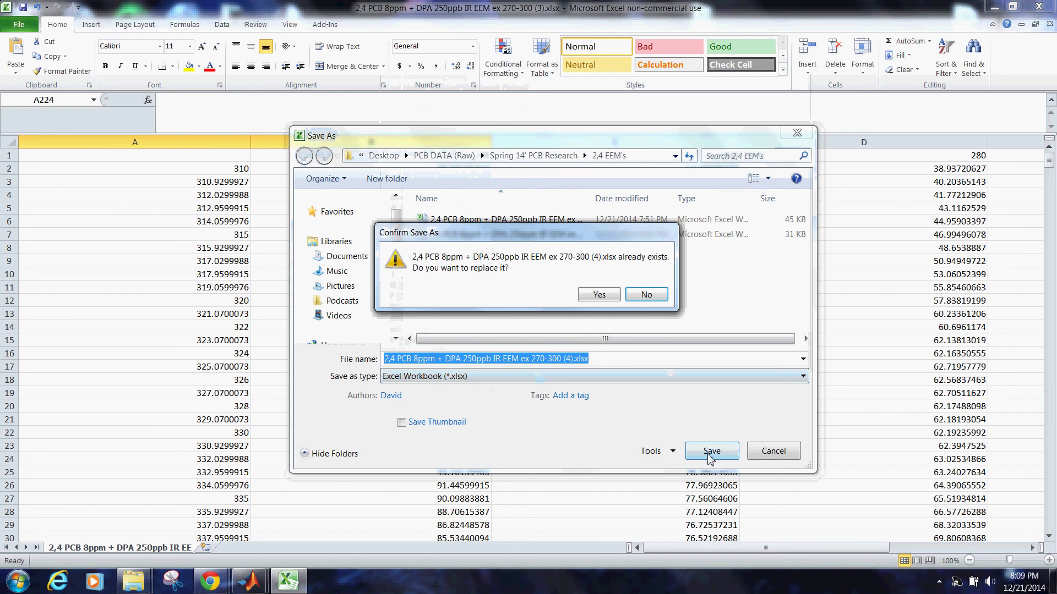
{"action": "left_click", "coordinate": [598, 295]}
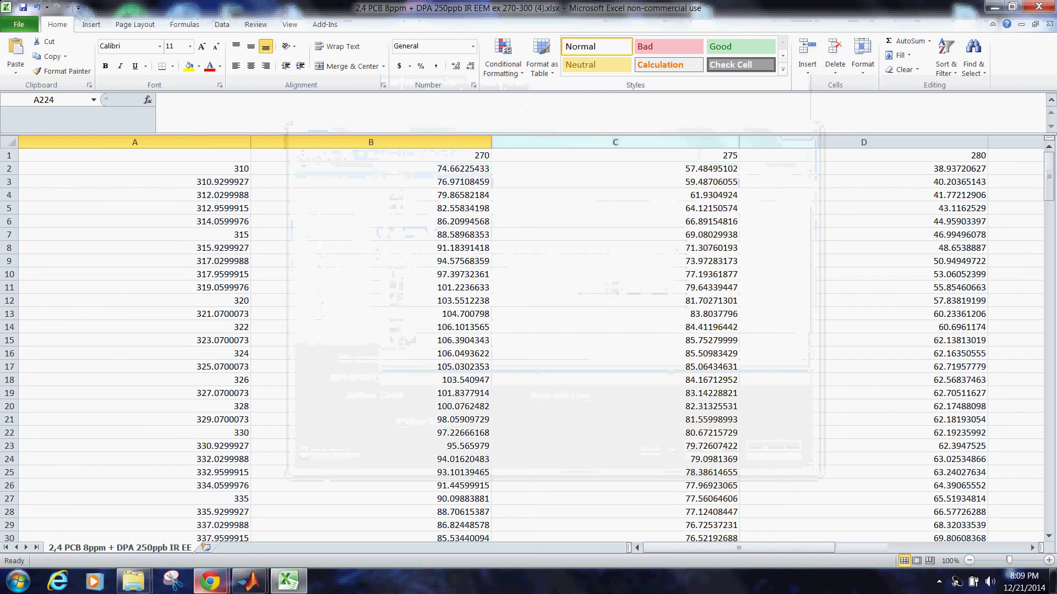
Step: From the desktop, open PCB Matlab Edited DATA > 2,4 EEMs > EEM24_1.xlsx
{"action": "mouse_move", "coordinate": [133, 581]}
{"action": "left_click", "coordinate": [194, 517]}
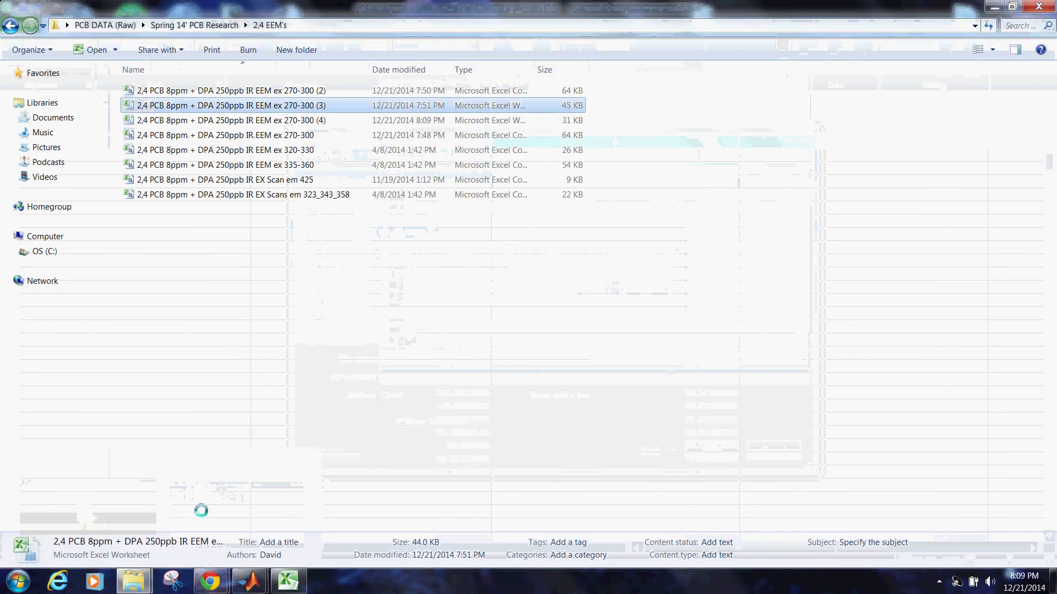
{"action": "left_click", "coordinate": [992, 7]}
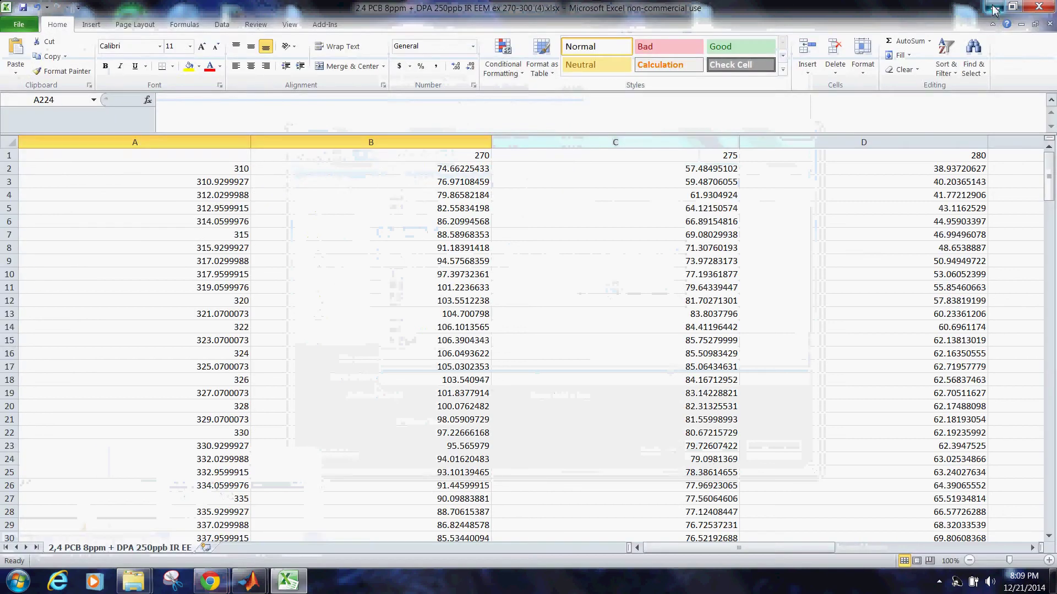
{"action": "left_click", "coordinate": [993, 8]}
{"action": "double_click", "coordinate": [703, 25]}
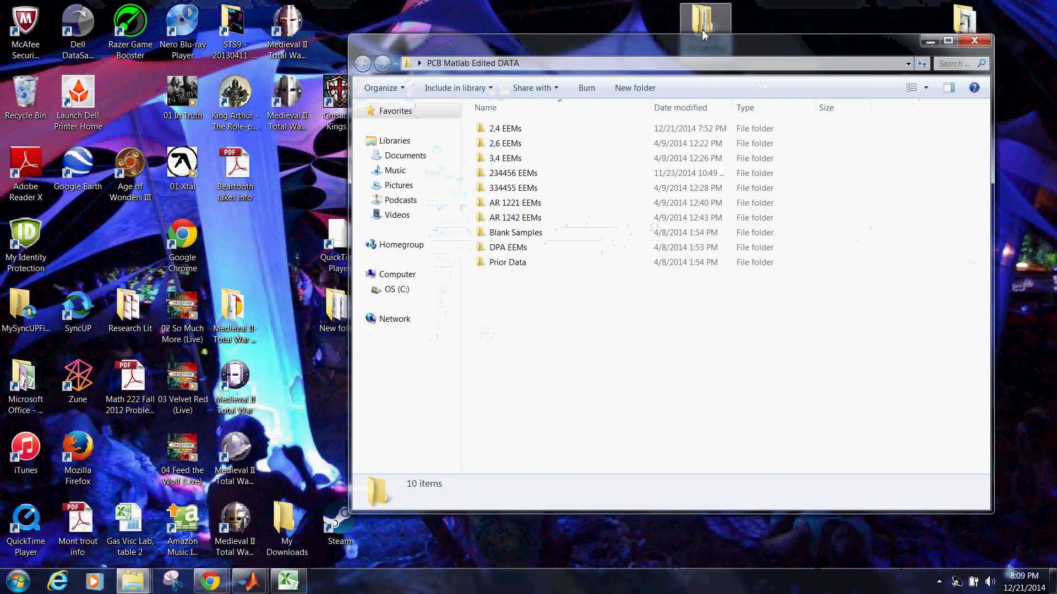
{"action": "double_click", "coordinate": [520, 130]}
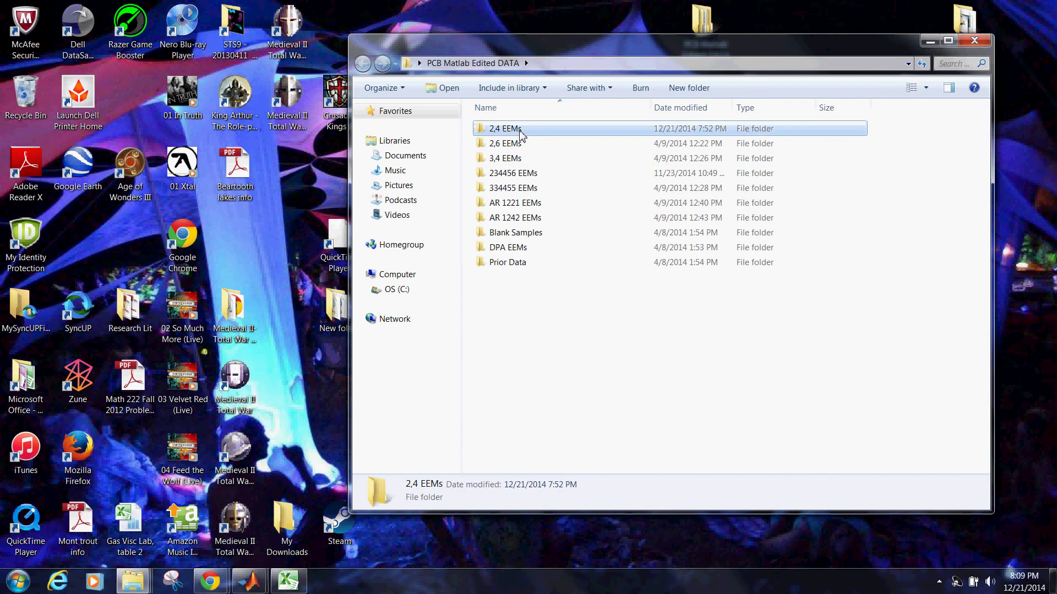
{"action": "double_click", "coordinate": [520, 130]}
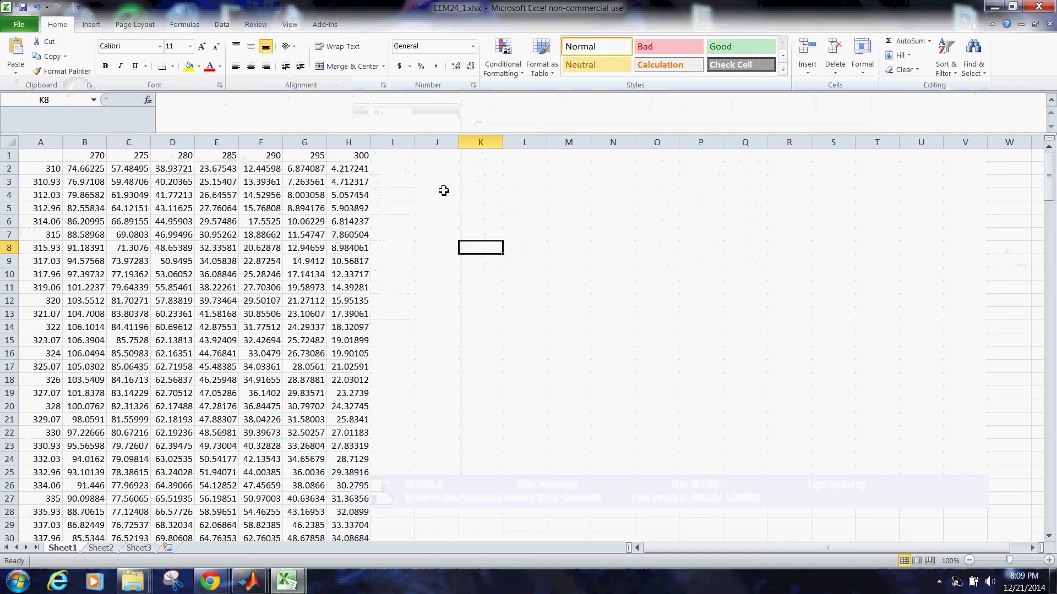
{"action": "left_click", "coordinate": [431, 212]}
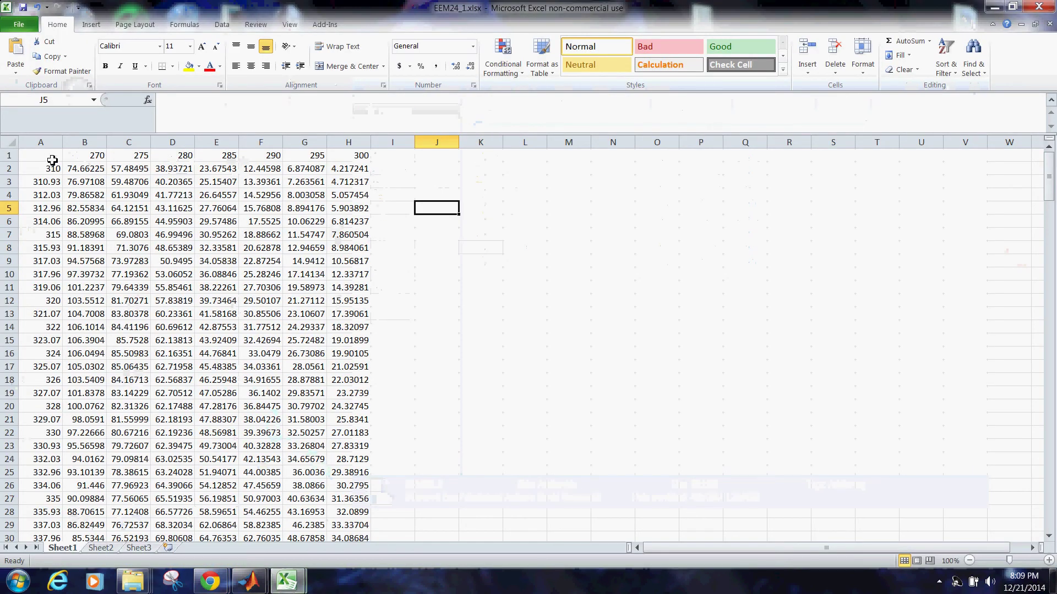
{"action": "left_click", "coordinate": [30, 159]}
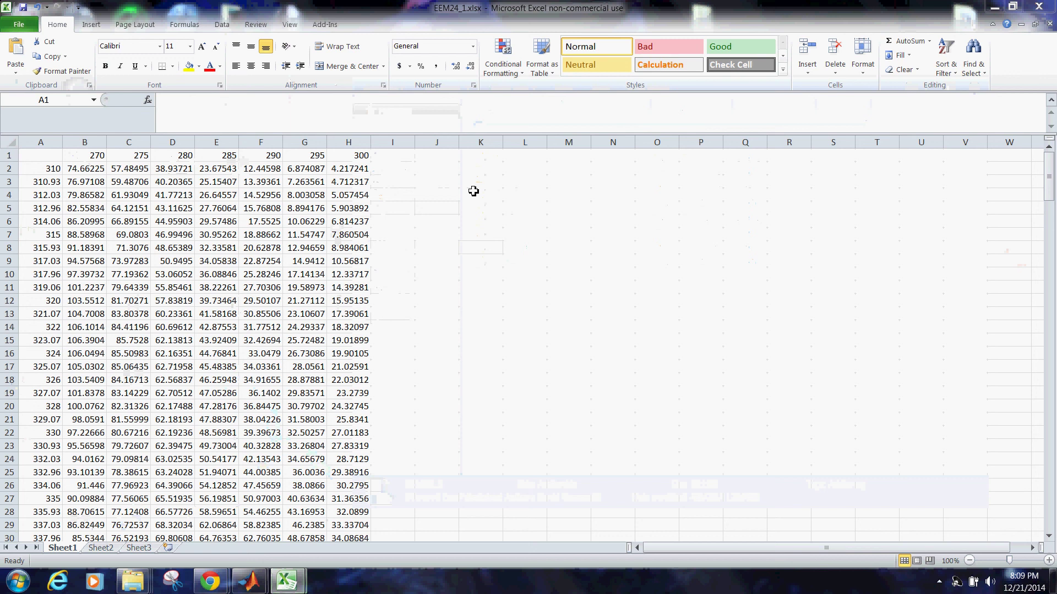
{"action": "left_click", "coordinate": [8, 156]}
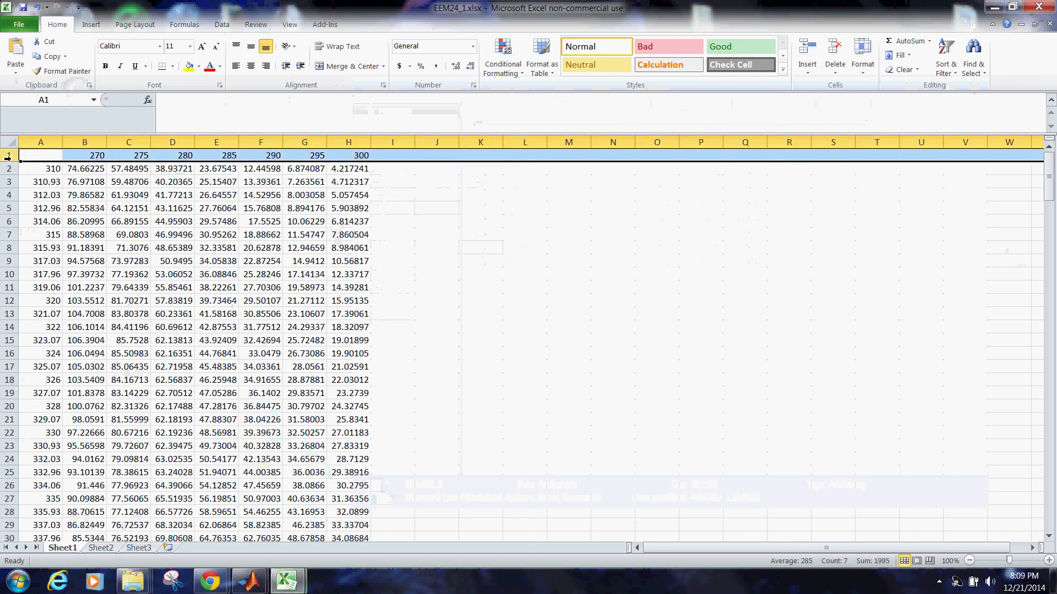
{"action": "left_click", "coordinate": [47, 141]}
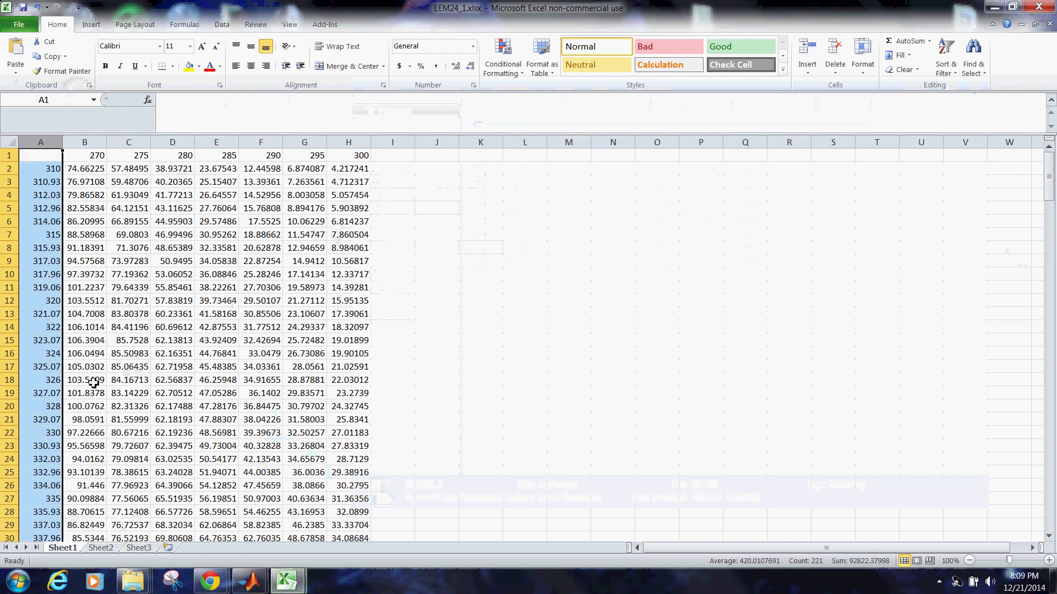
{"action": "left_click_drag", "start_coordinate": [85, 169], "coordinate": [335, 537]}
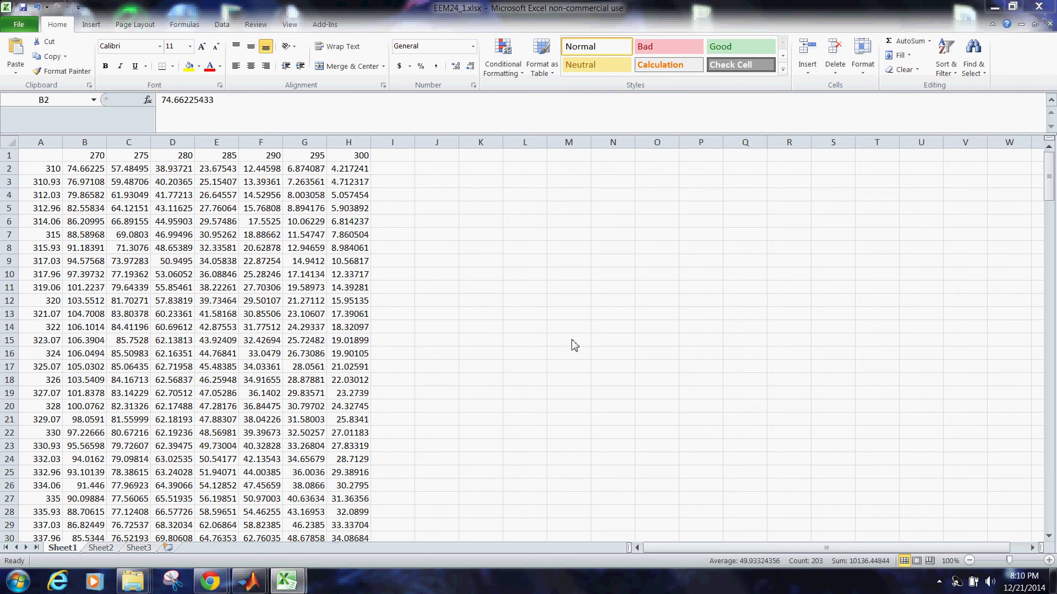
{"action": "left_click", "coordinate": [9, 157]}
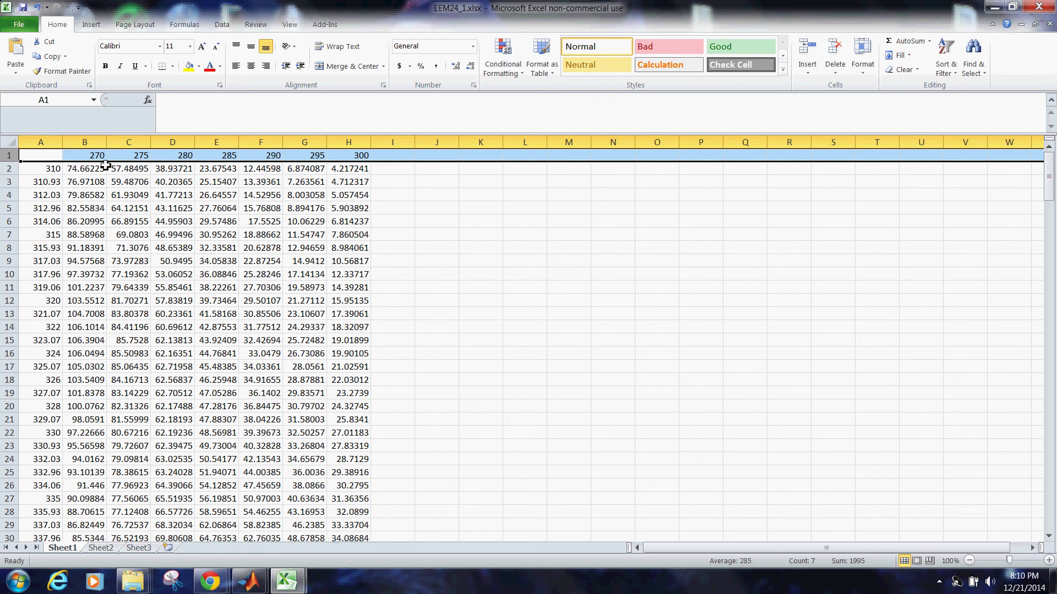
{"action": "left_click", "coordinate": [51, 142]}
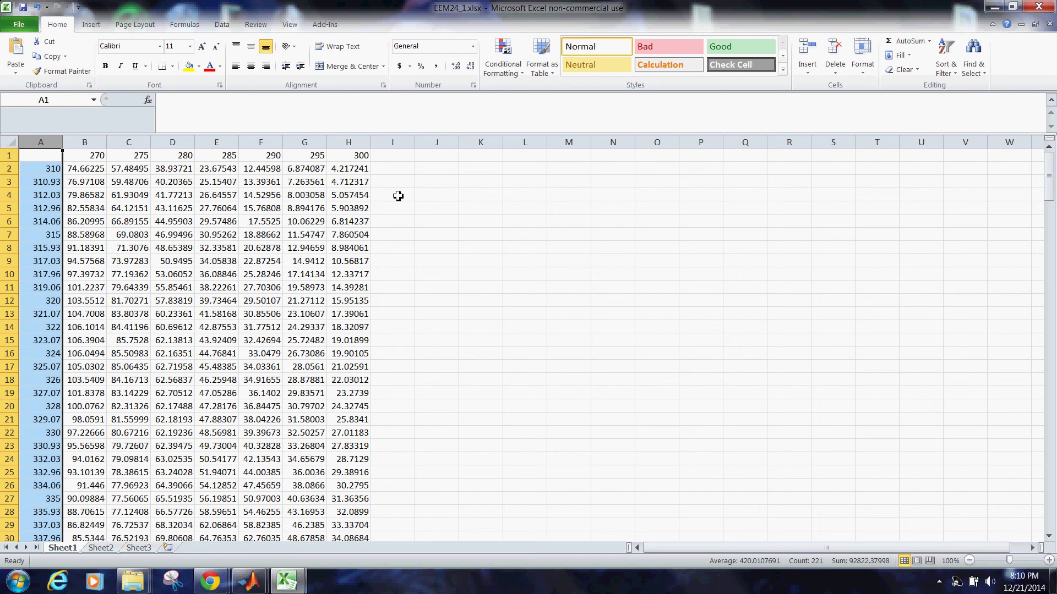
{"action": "left_click", "coordinate": [8, 156]}
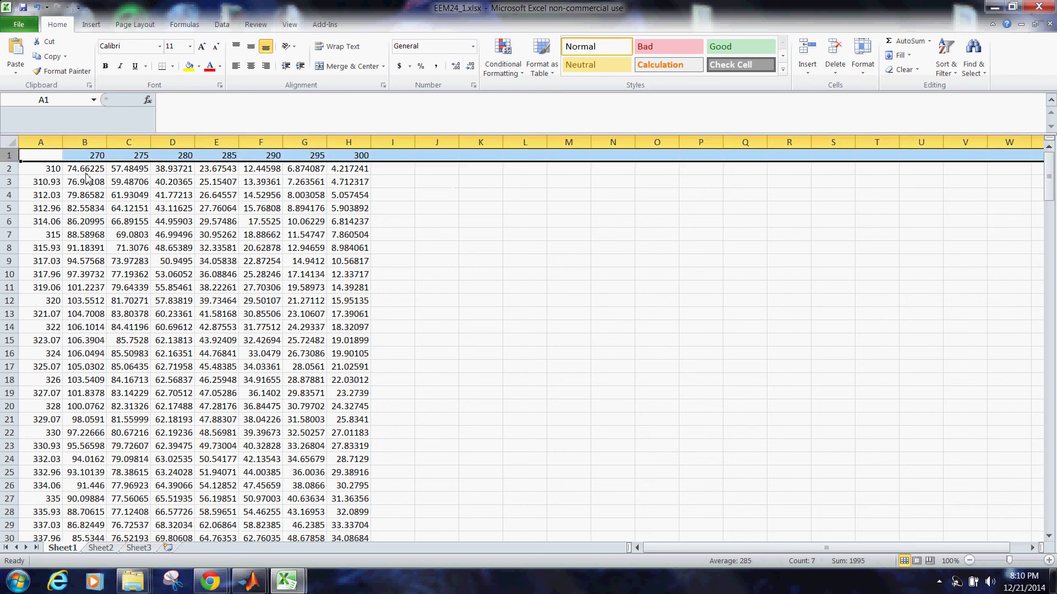
{"action": "left_click_drag", "start_coordinate": [85, 173], "coordinate": [365, 536]}
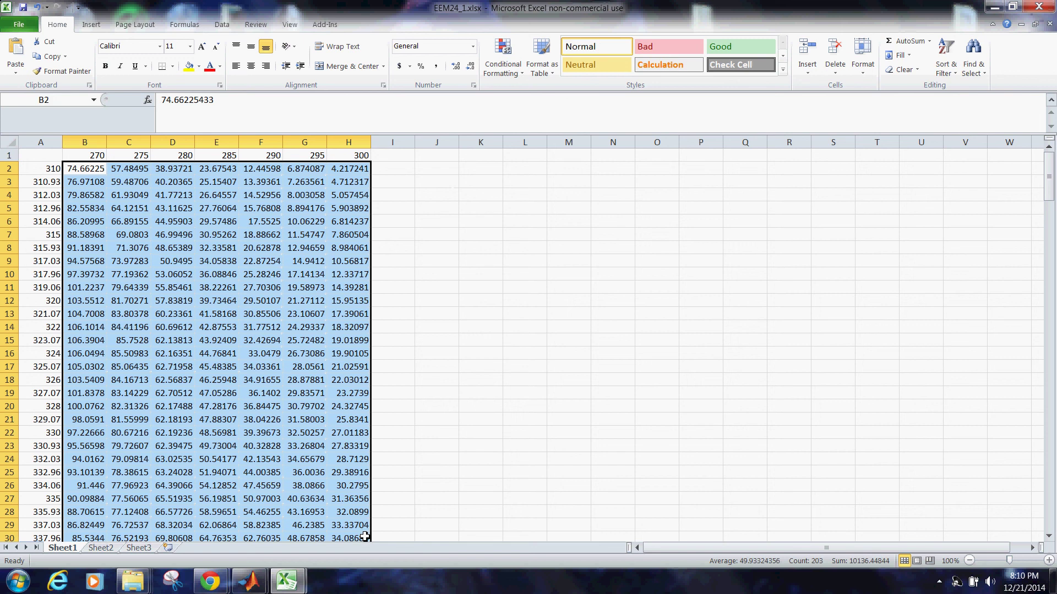
{"action": "left_click", "coordinate": [434, 278]}
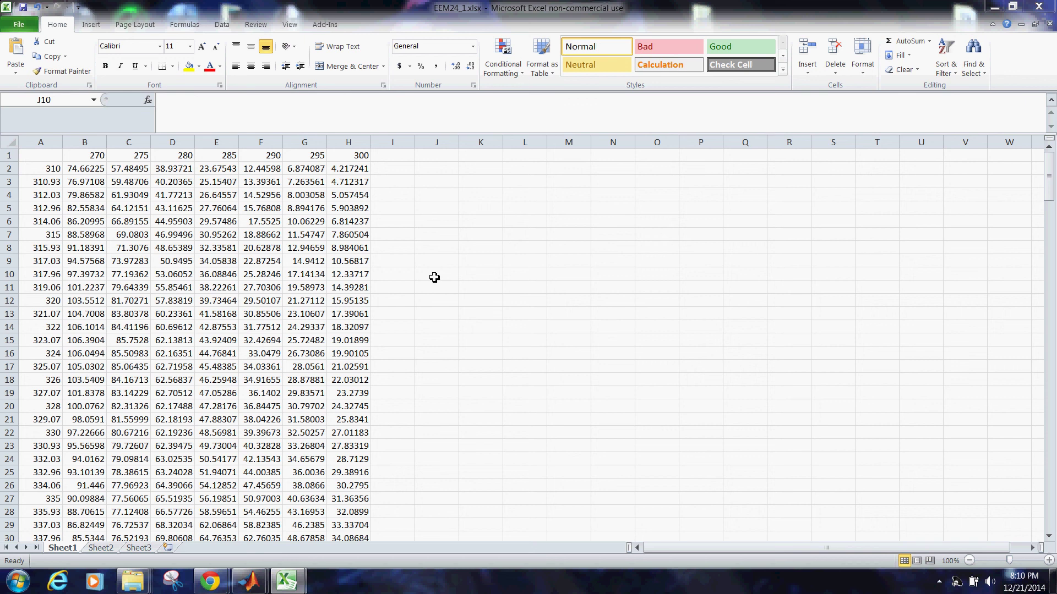
{"action": "left_click", "coordinate": [434, 278]}
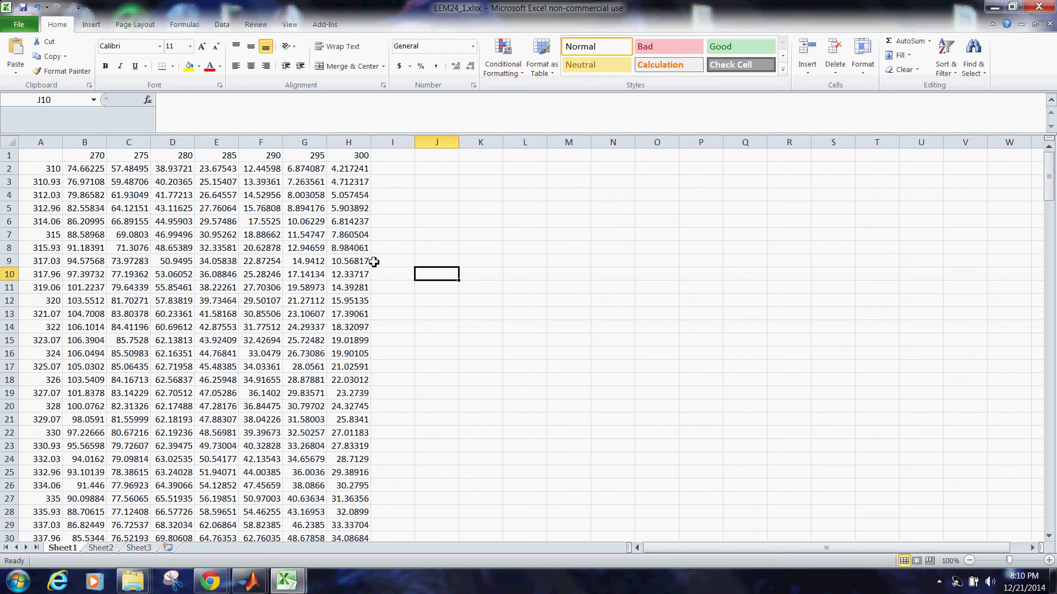